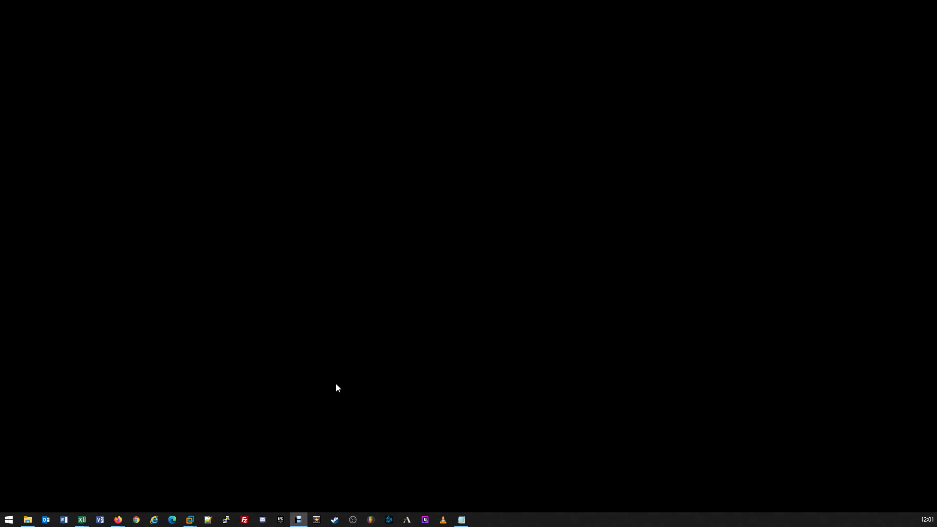
Show the thumbnails of the open Firefox windows from the taskbar icon.
left_click(119, 520)
Search Google for 'hp driver support', open HP's Software and Driver Downloads page, and choose Desktop.
left_click(81, 494)
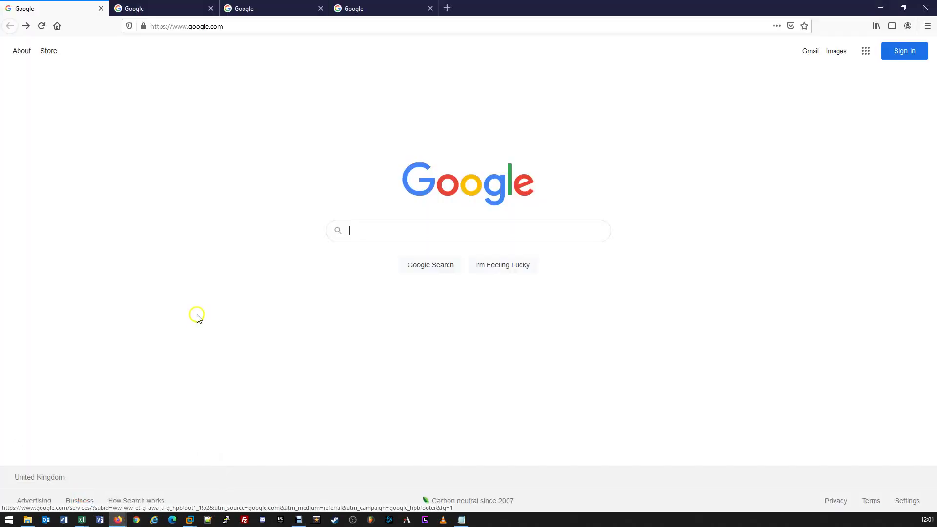
left_click(442, 232)
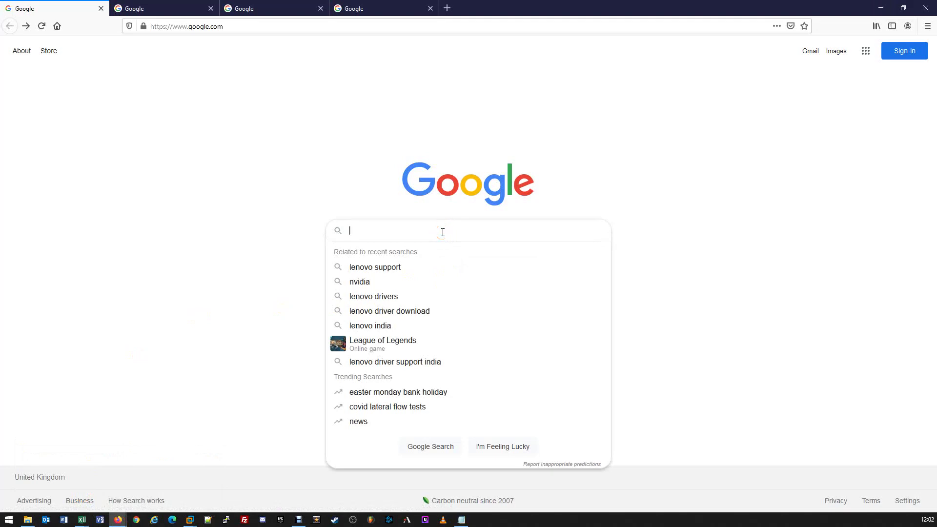
type("hp driver support")
key("Return")
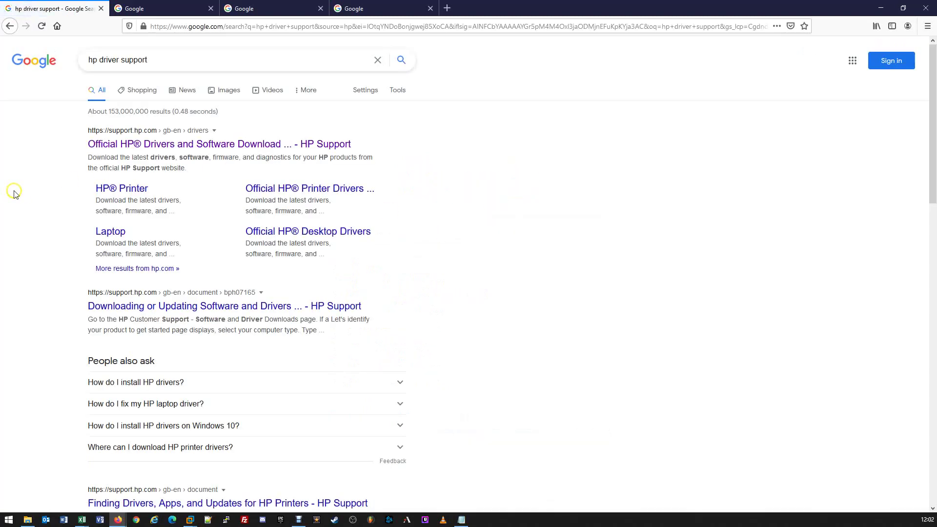
left_click(171, 144)
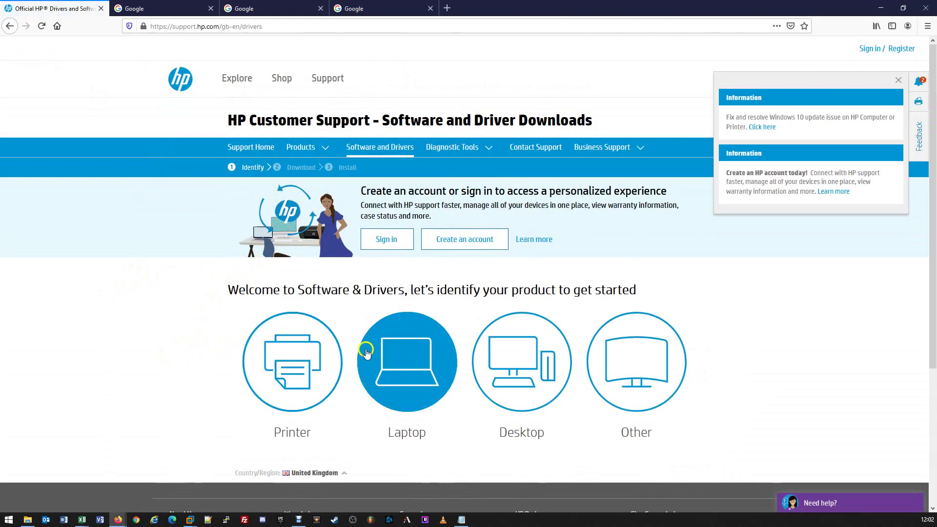
left_click(511, 361)
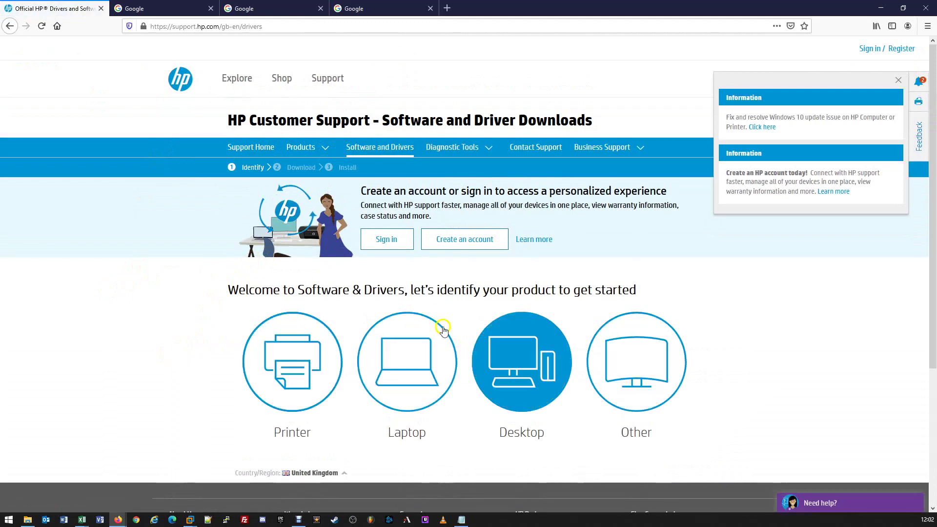
In the second tab, search 'dell support drivers' and open the Drivers & Downloads | Dell UK page.
left_click(151, 10)
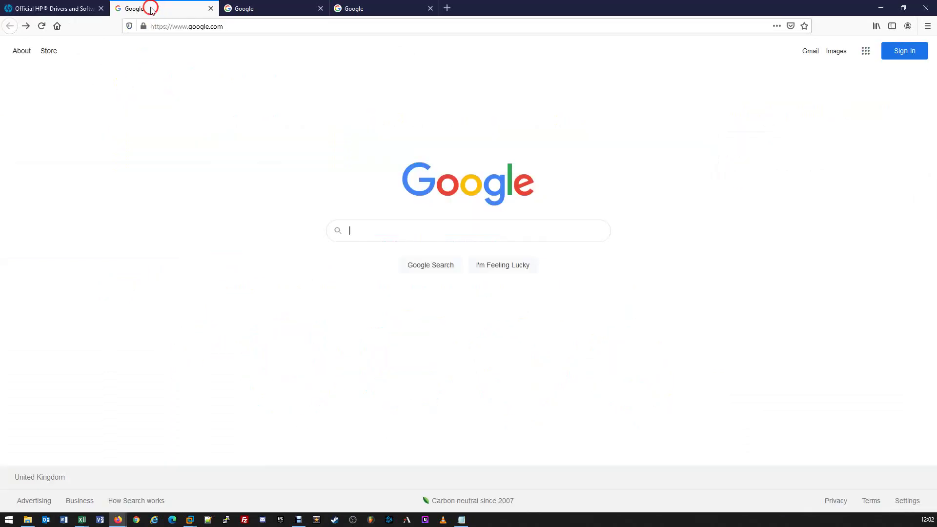
type("dell")
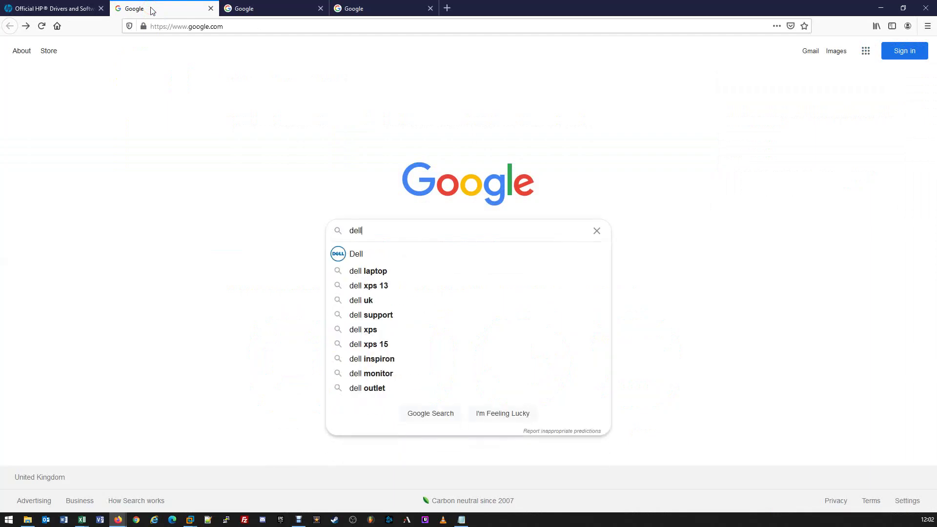
type(" support drivers")
key("Return")
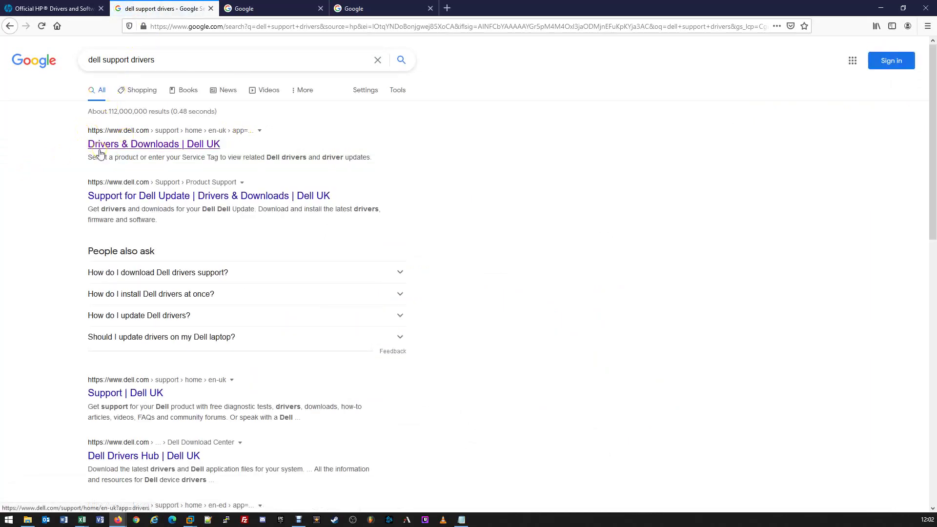
left_click(119, 148)
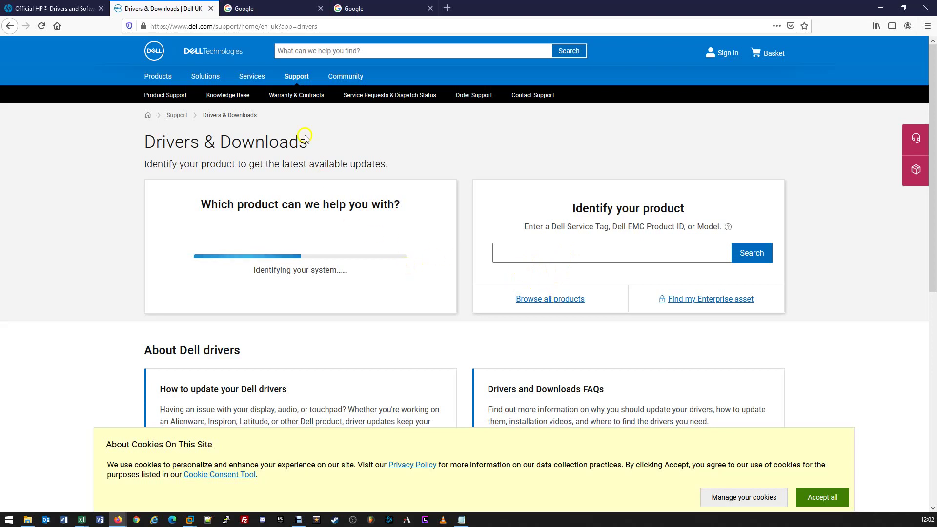
left_click(274, 6)
Search Google for 'lenovo driver support' and open the first Lenovo Support result.
type("l")
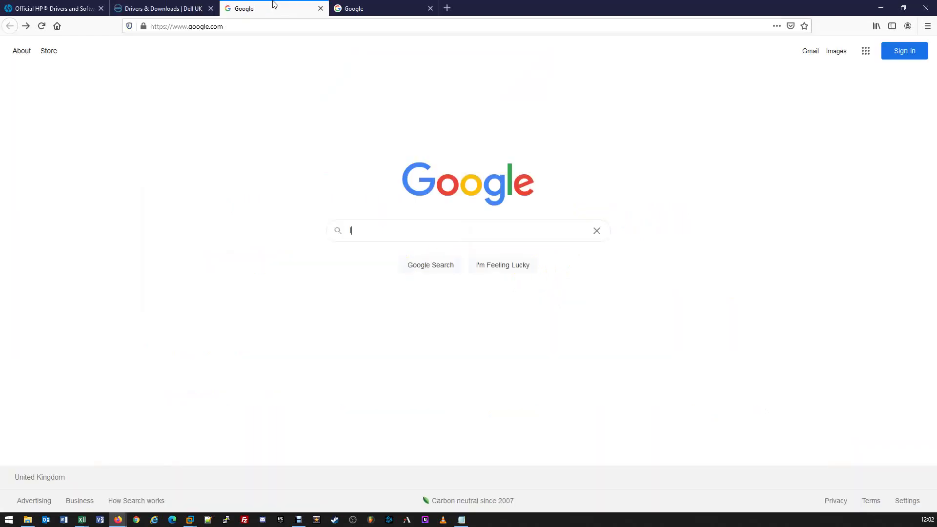
type("enovo ")
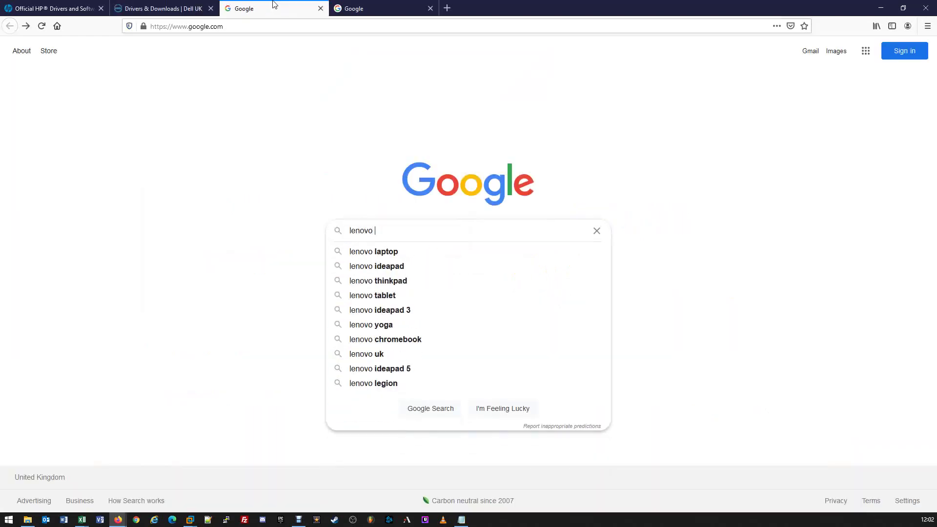
type("driver support")
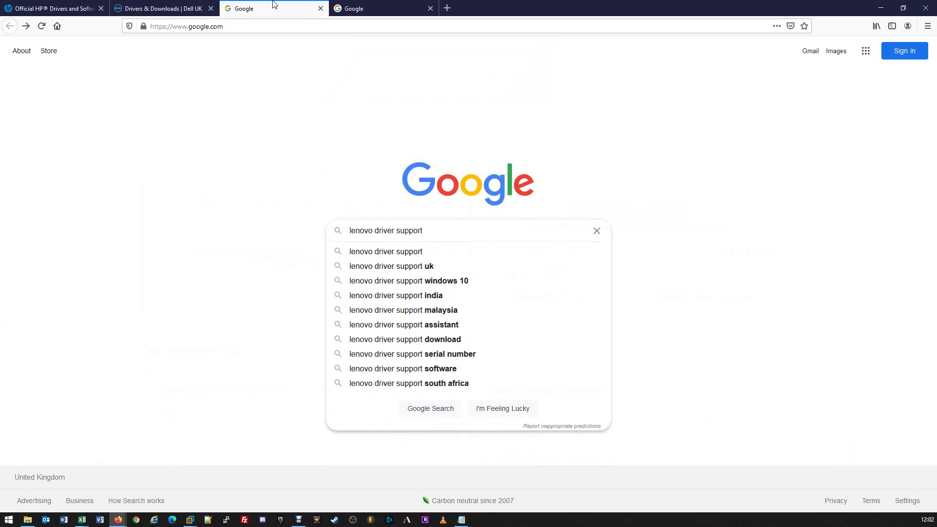
key("Return")
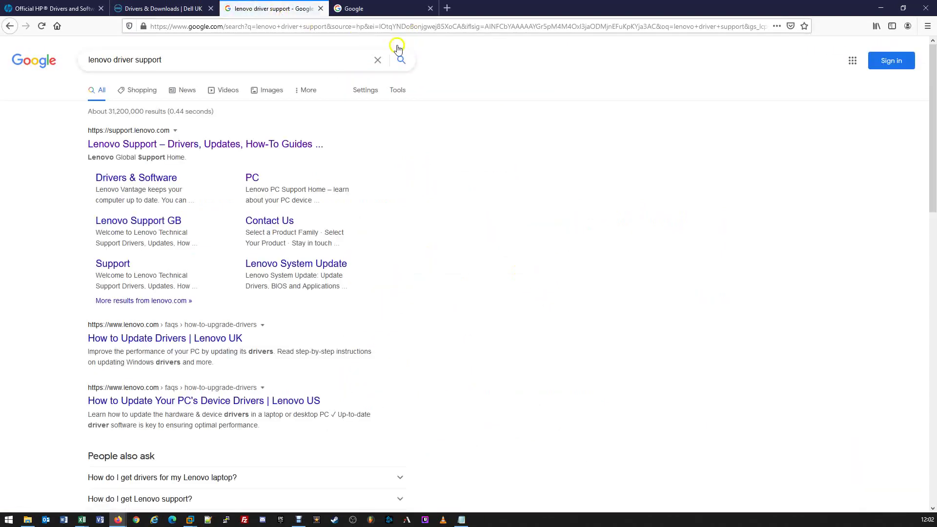
left_click(135, 147)
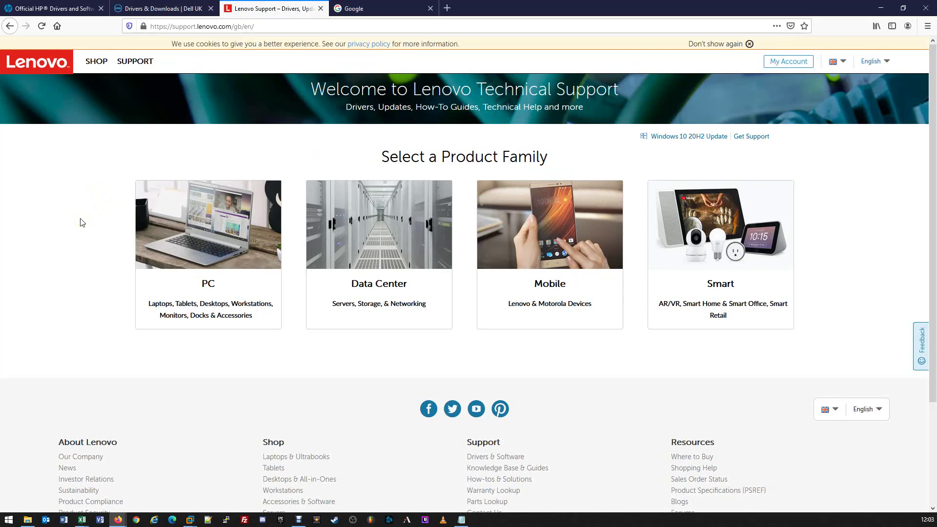
mouse_move(179, 233)
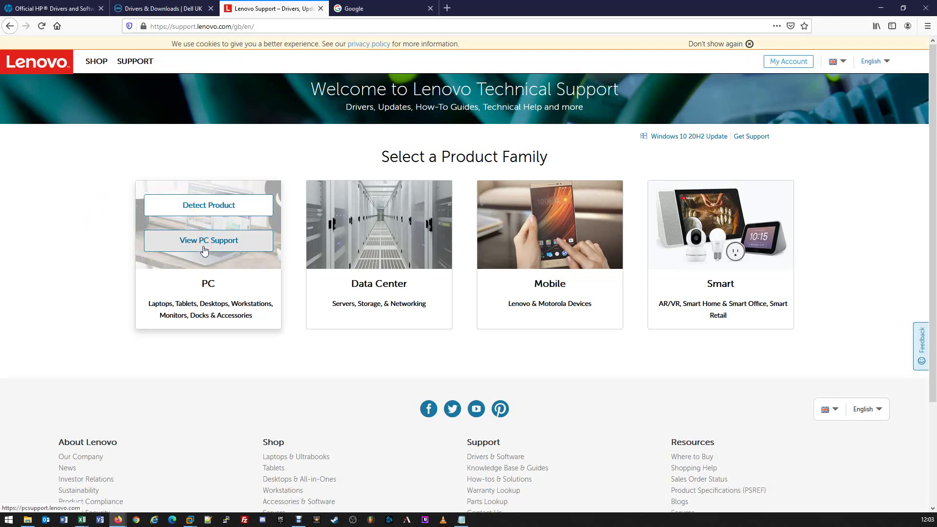
left_click(225, 207)
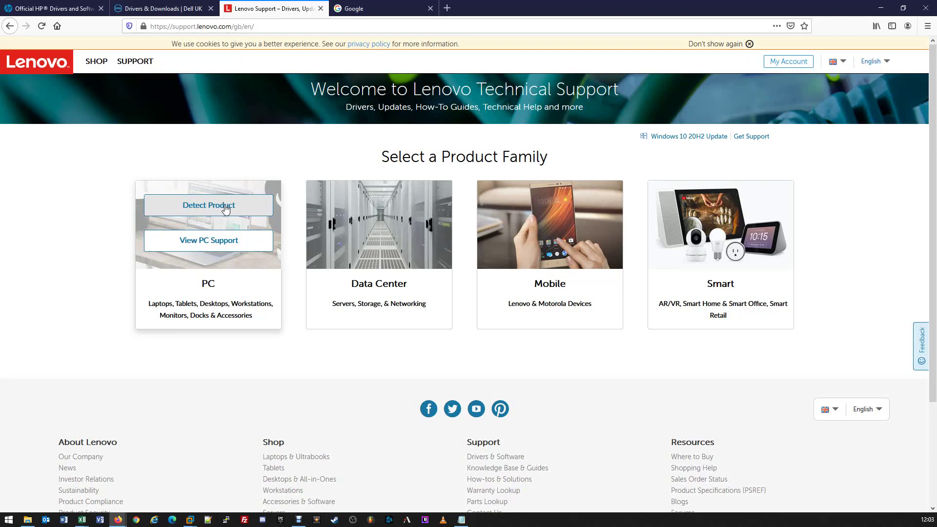
left_click(259, 252)
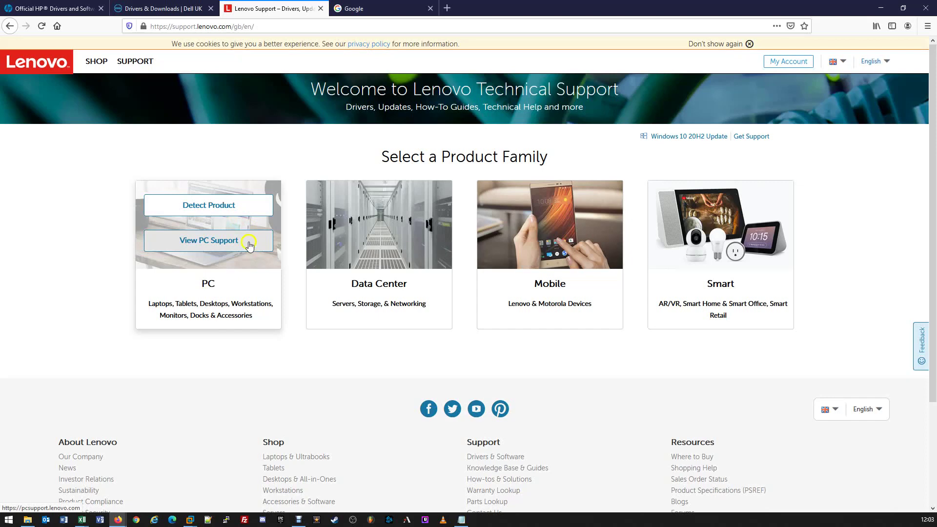
left_click(247, 242)
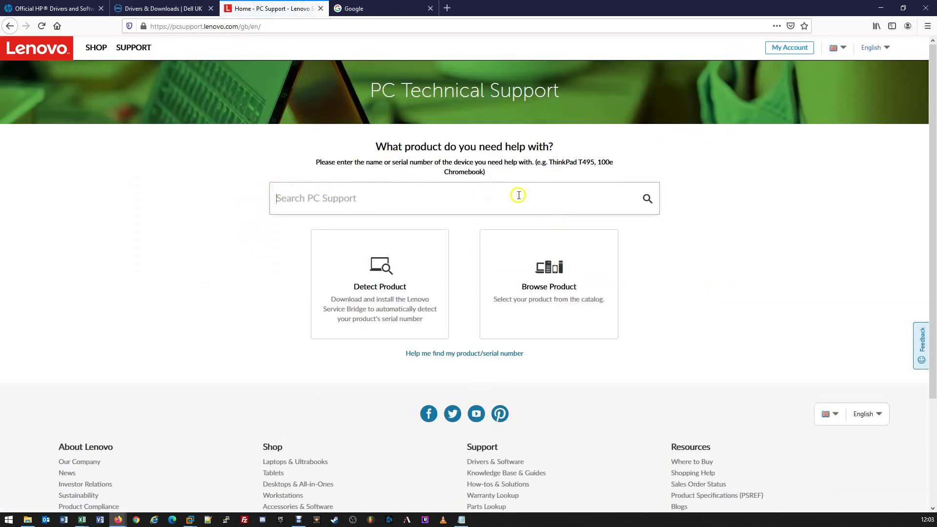
Browse Lenovo products to Workstations, D Series (ThinkStation), and the D20 Workstation.
left_click_drag(548, 162, 598, 163)
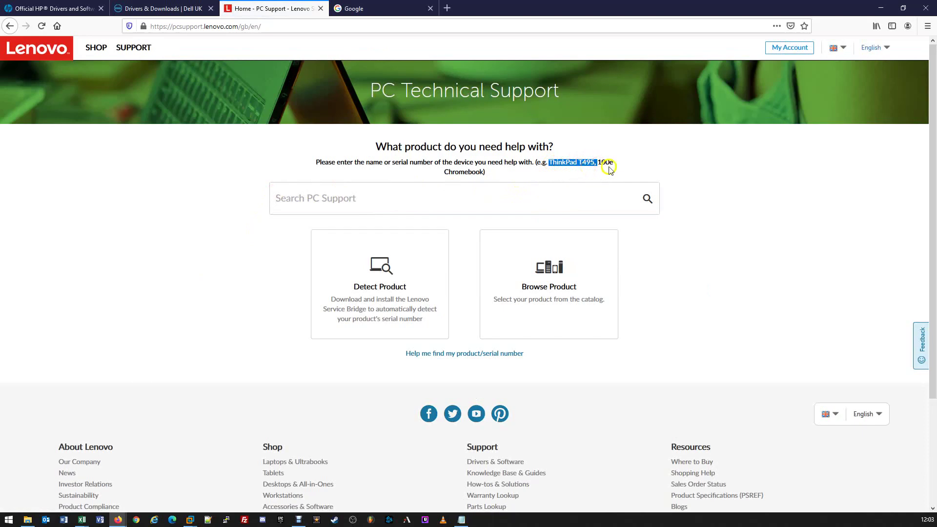
left_click_drag(600, 162, 578, 168)
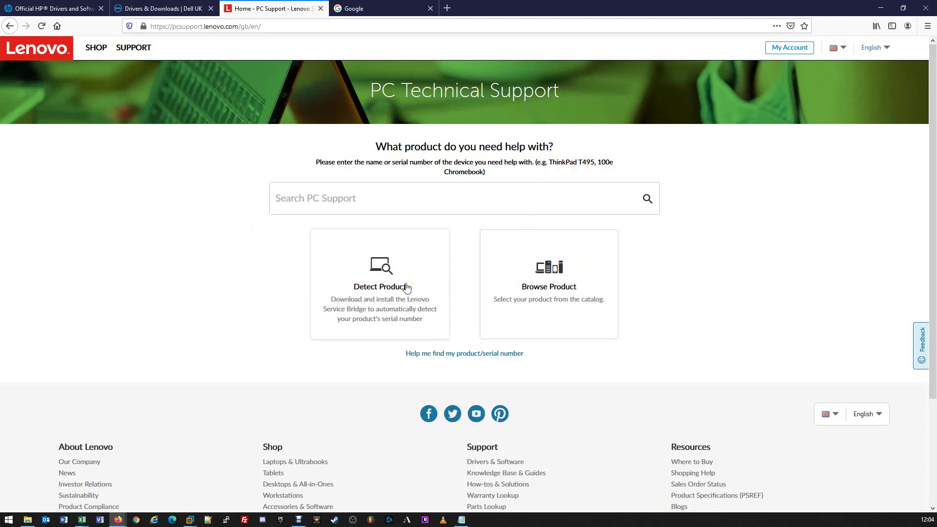
left_click(560, 285)
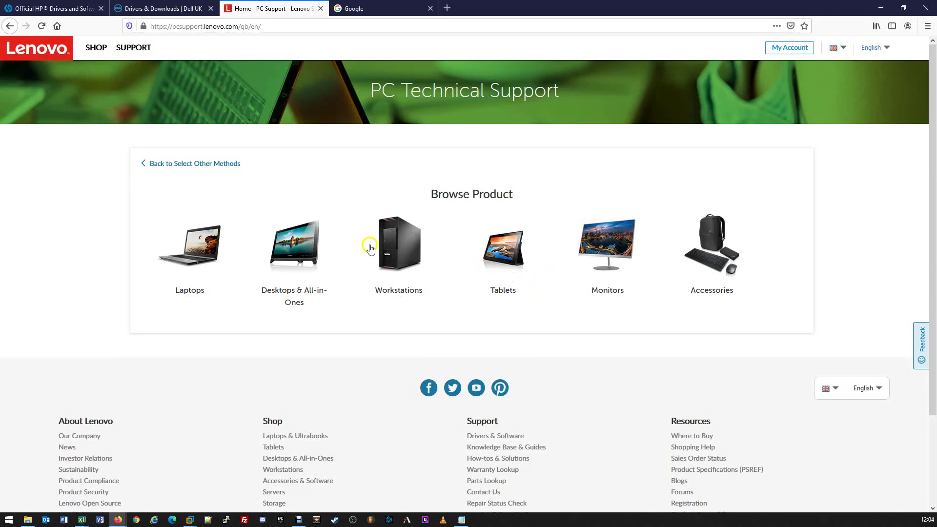
left_click(387, 249)
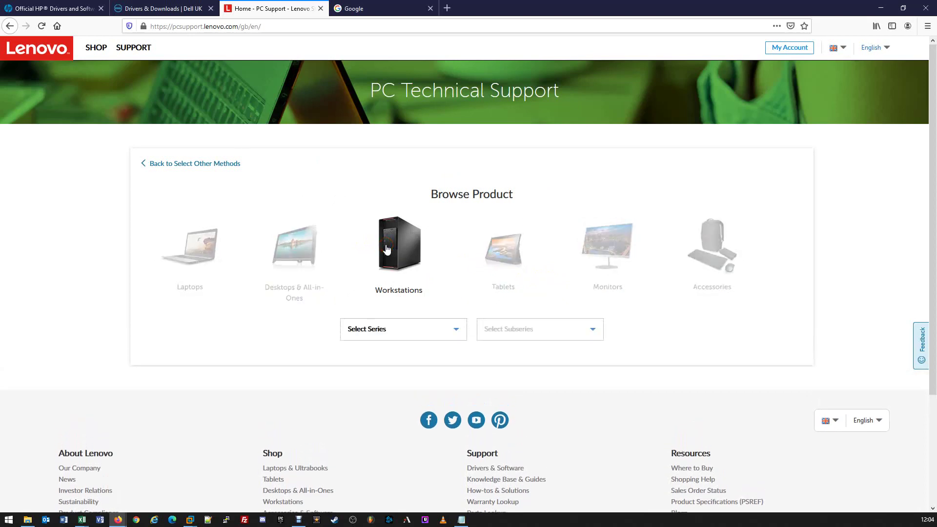
left_click(402, 335)
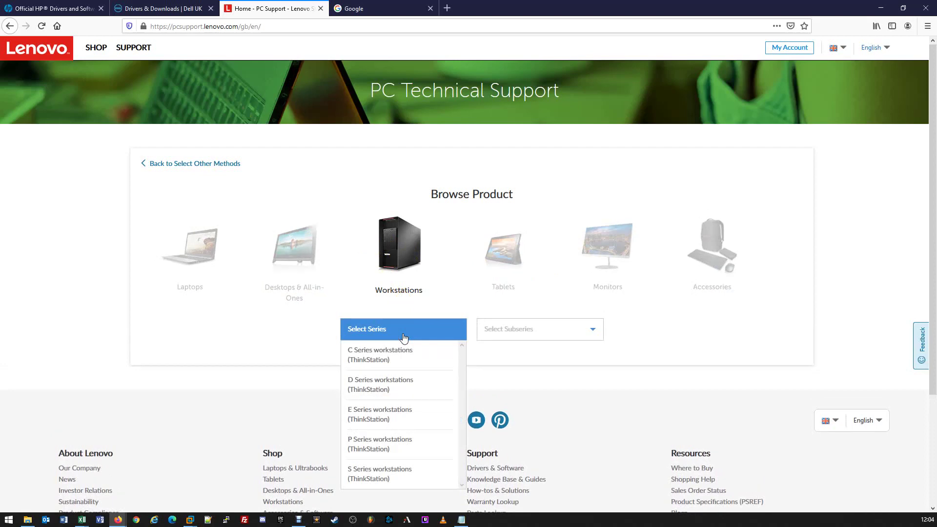
left_click(391, 386)
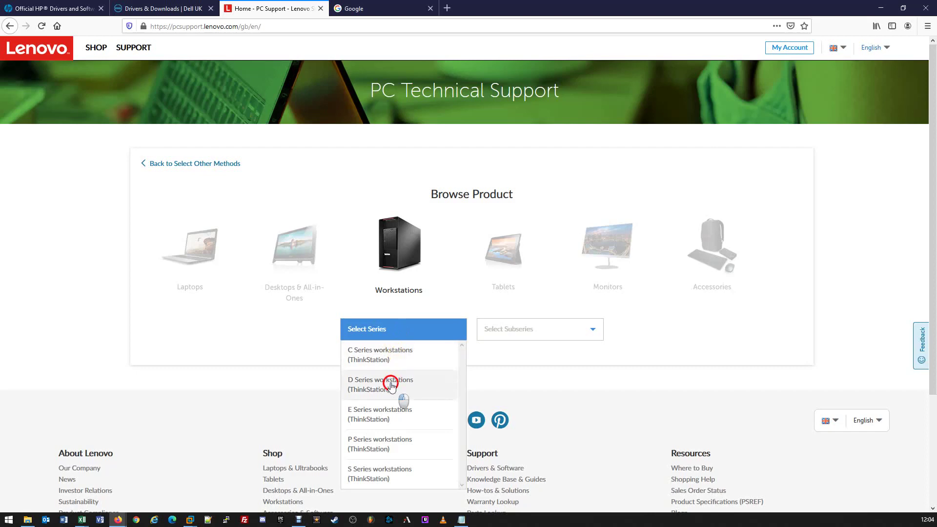
left_click(518, 339)
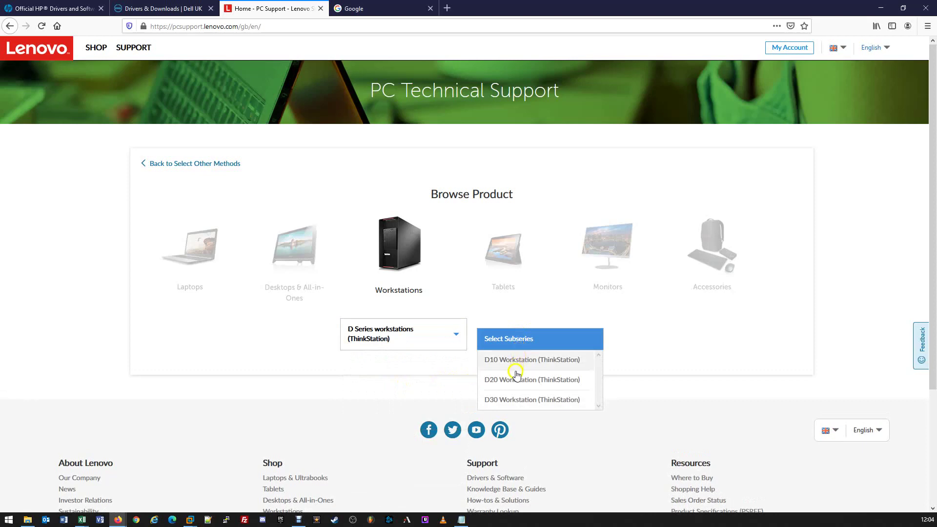
left_click(517, 380)
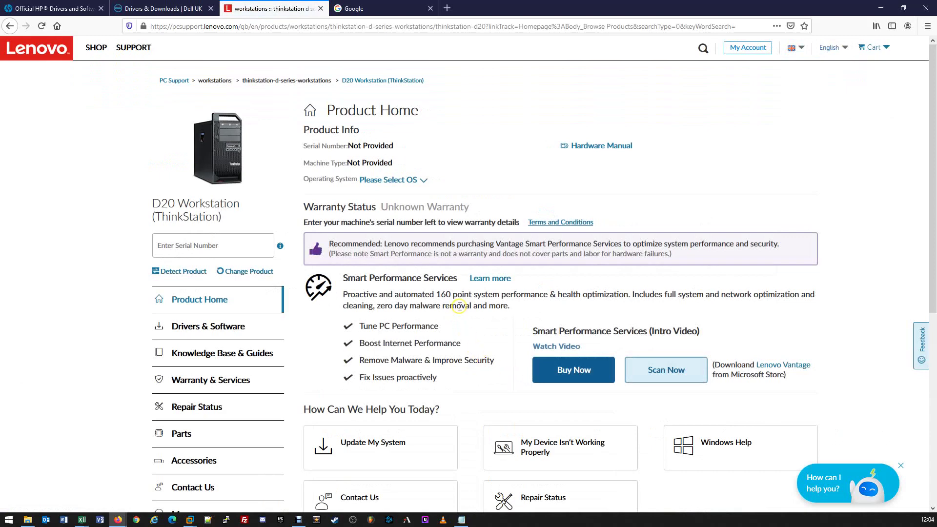
Open the D20's Drivers & Software, look at Order Recovery Media, then return to Manual Update.
scroll(460, 306, "down", 1)
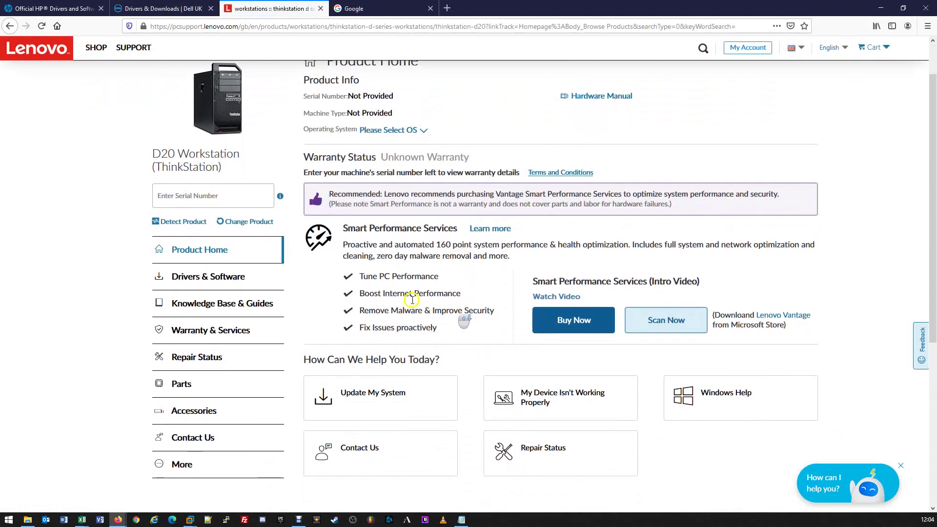
left_click(197, 278)
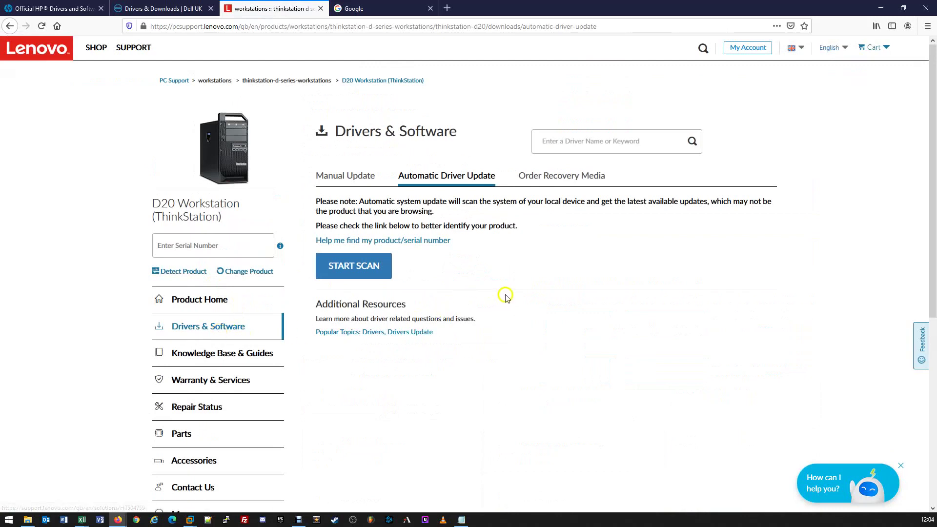
left_click(337, 182)
left_click(428, 180)
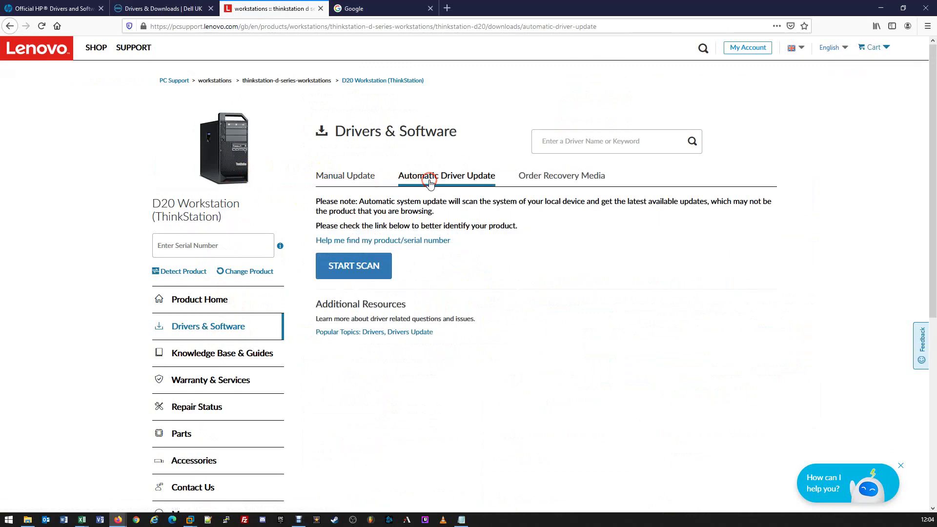
left_click(536, 176)
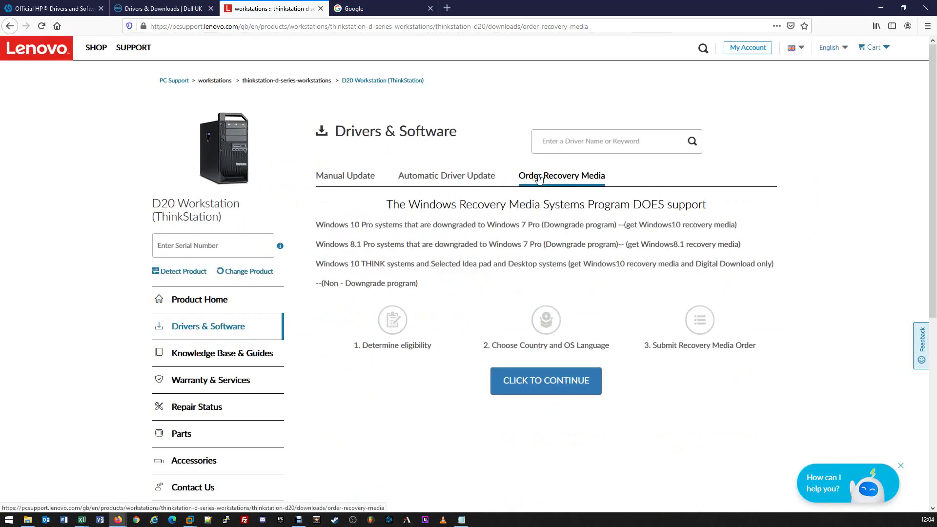
left_click(348, 176)
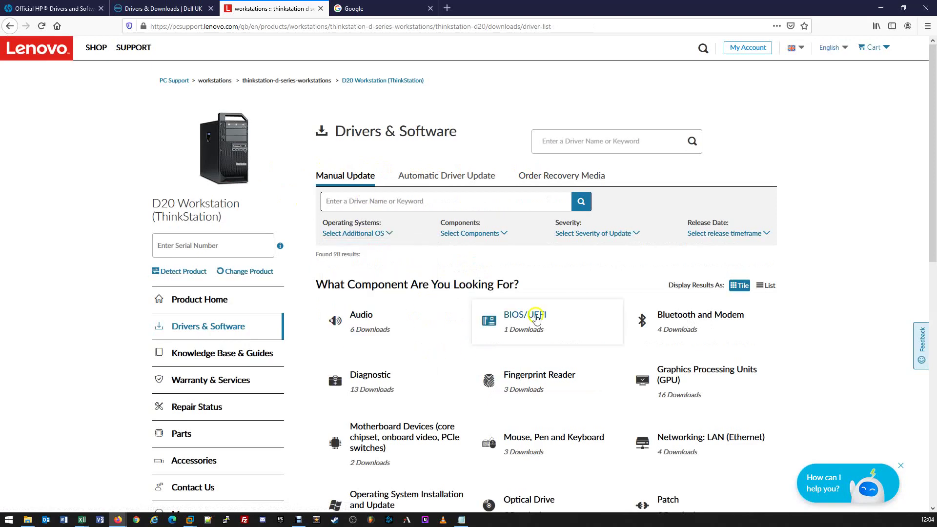
List the D20's Audio drivers filtered to Windows 7 (64-bit).
scroll(378, 415, "down", 1)
left_click(370, 278)
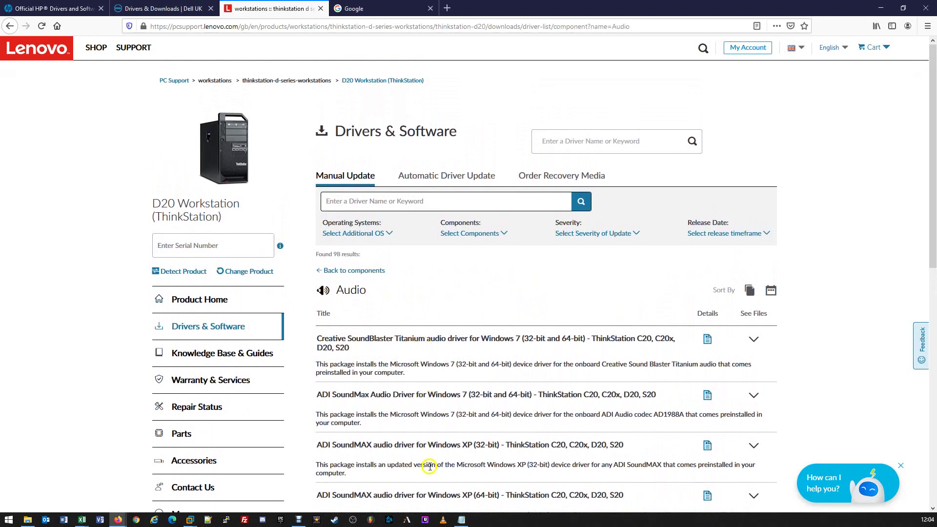
left_click(347, 234)
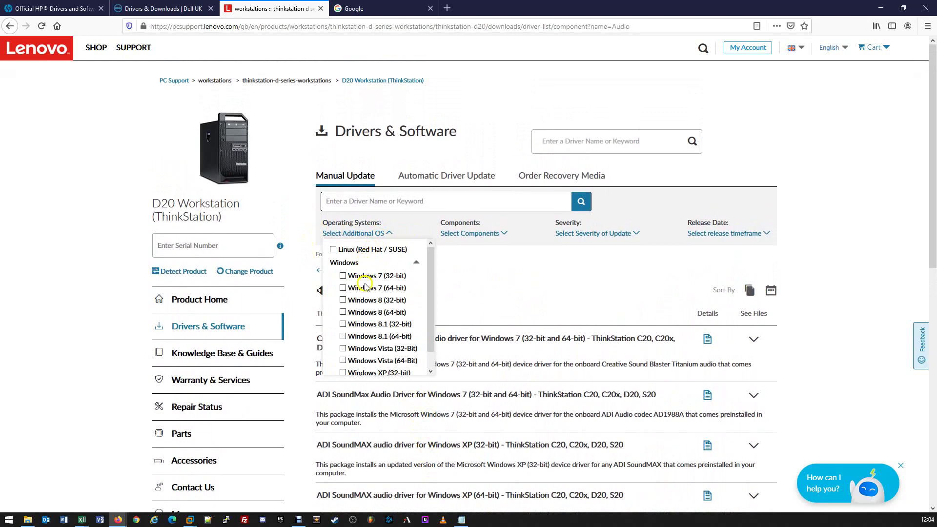
scroll(372, 307, "down", 1)
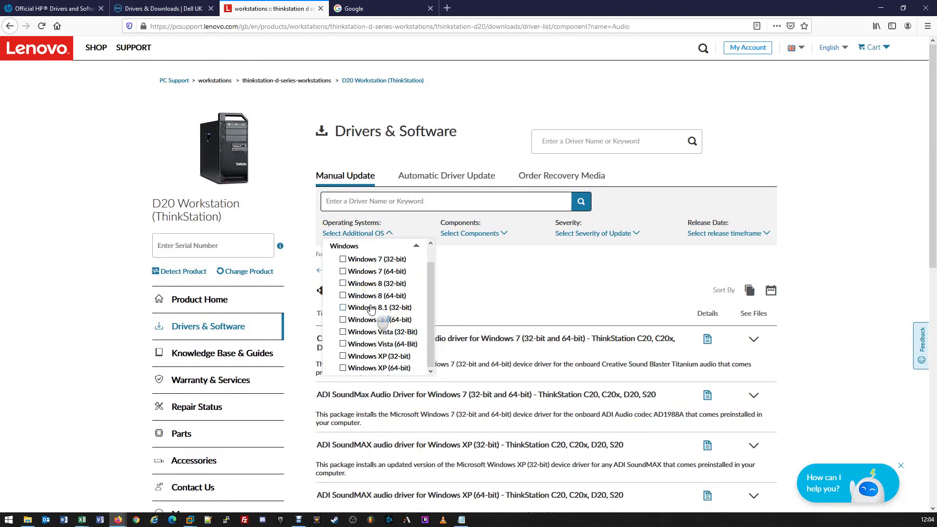
scroll(372, 309, "up", 1)
left_click(342, 289)
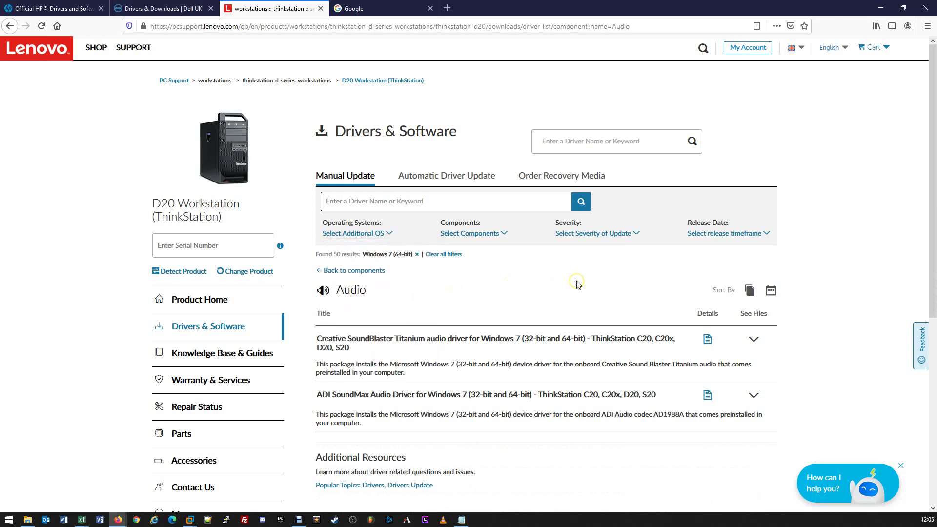
left_click(486, 235)
left_click(586, 280)
Expand the SoundBlaster audio driver's files, then go to the Dell tab.
left_click(430, 327)
left_click(754, 340)
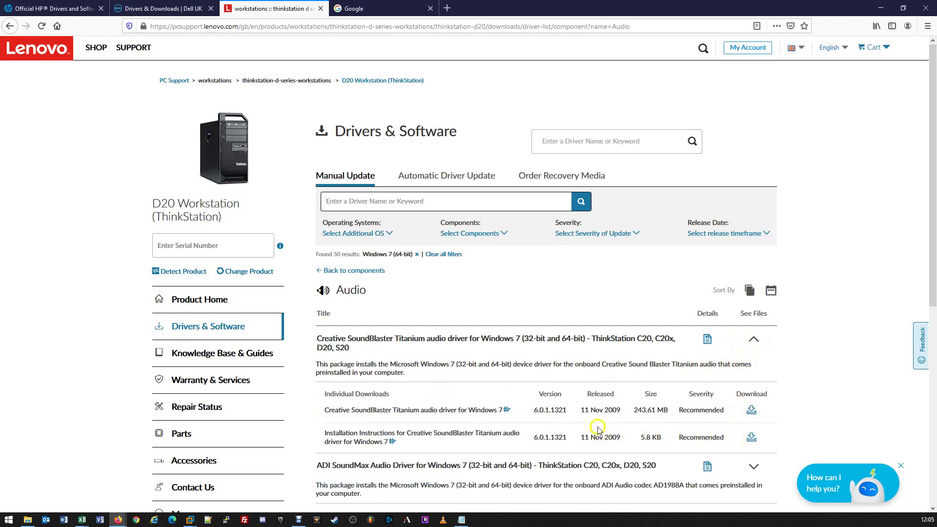
left_click(189, 5)
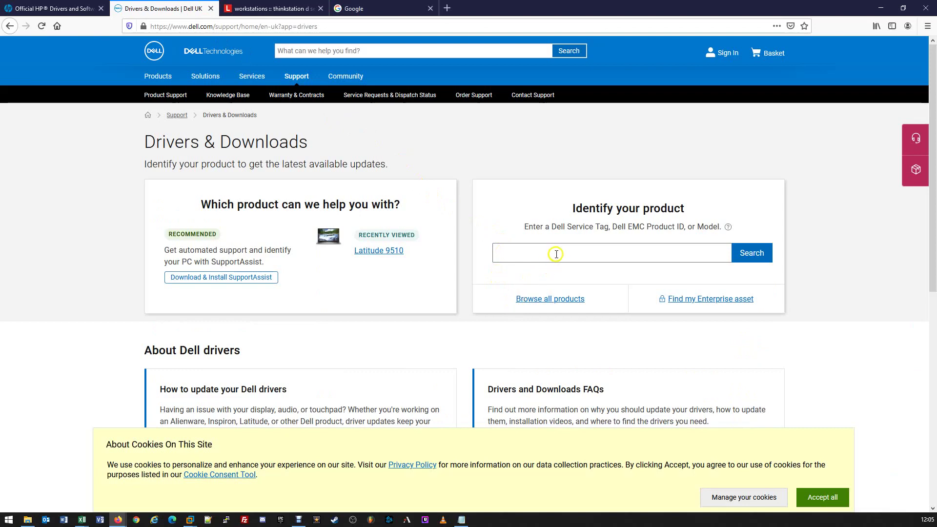
Browse all Dell products to Laptops, Latitude, 9000 Series, and the Latitude 9510.
left_click(642, 246)
left_click(548, 301)
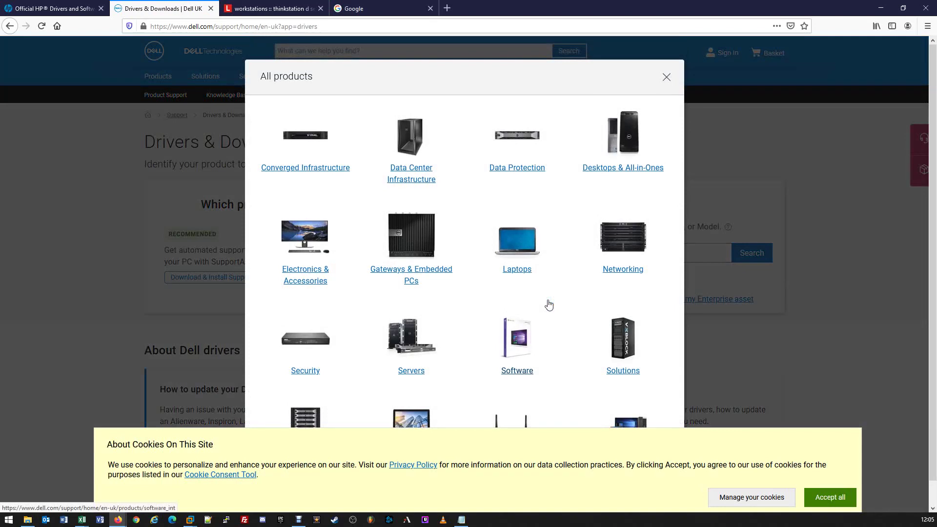
left_click(515, 246)
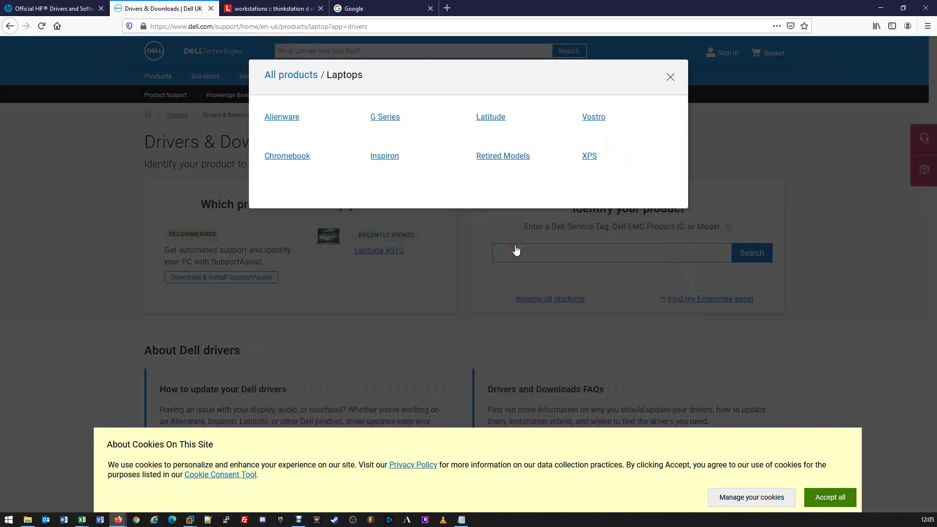
left_click(491, 120)
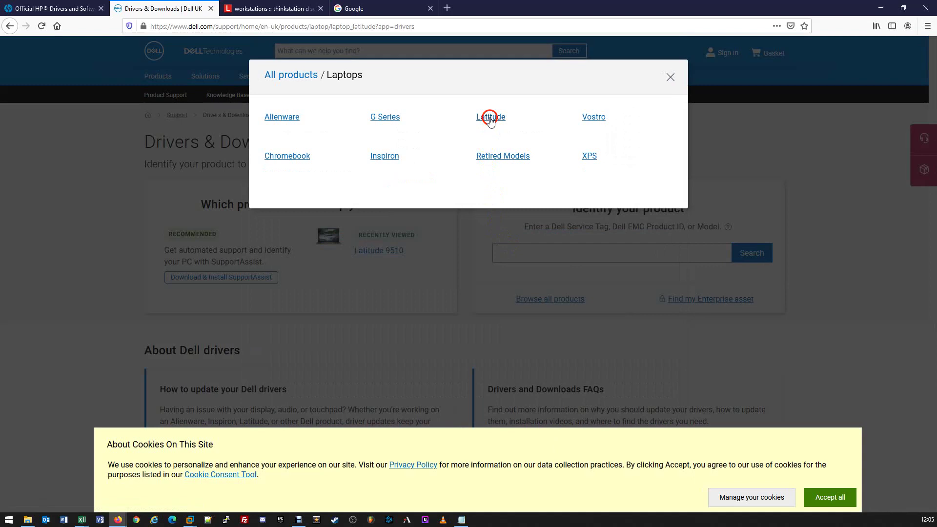
left_click(408, 124)
left_click(407, 123)
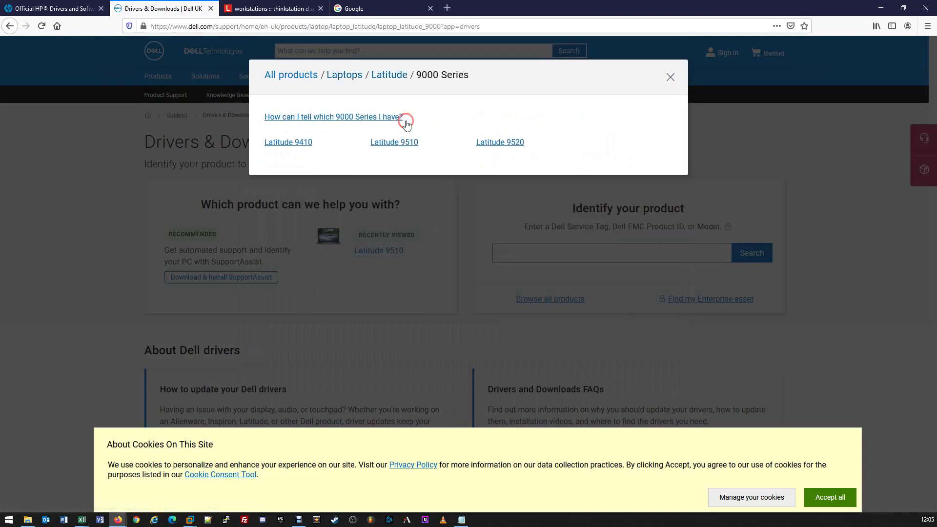
left_click(387, 144)
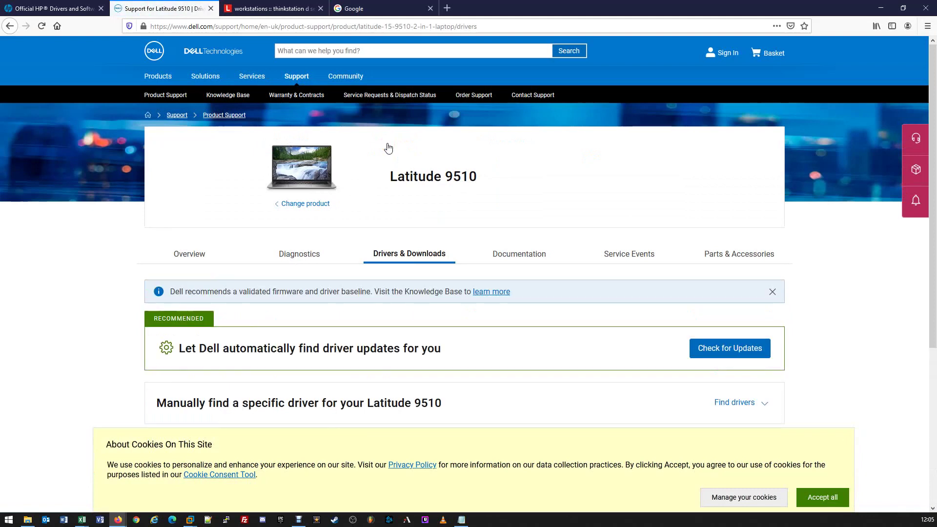
Expand Find drivers and scroll to the 52 Latitude 9510 drivers for Windows 10, 64-bit.
scroll(379, 210, "down", 2)
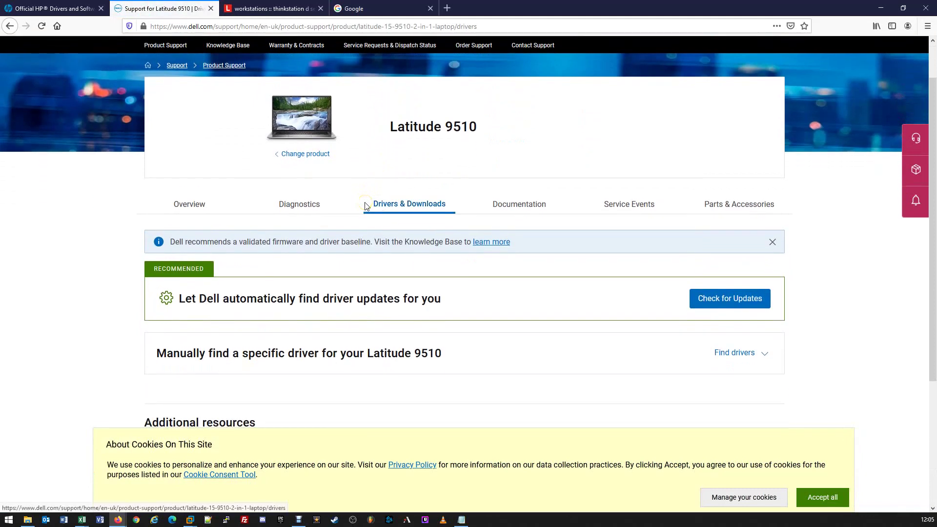
scroll(400, 264, "down", 2)
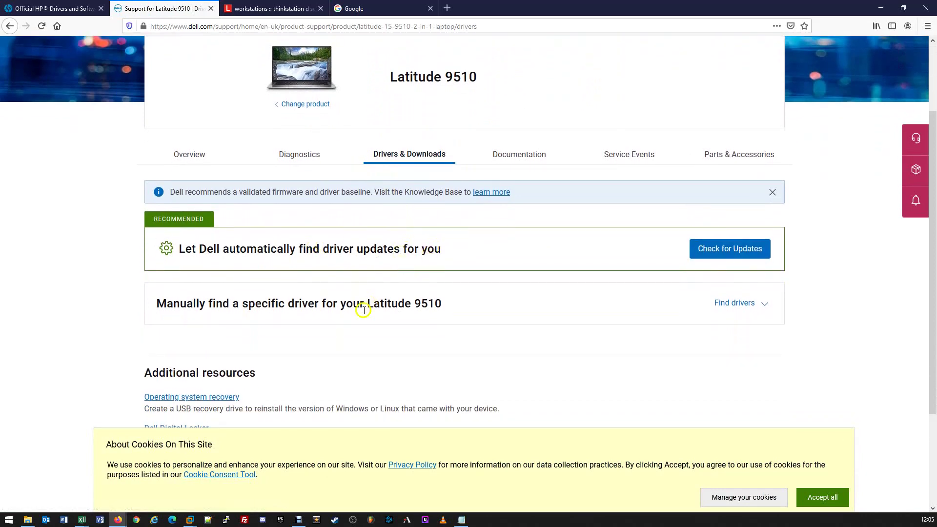
left_click(741, 303)
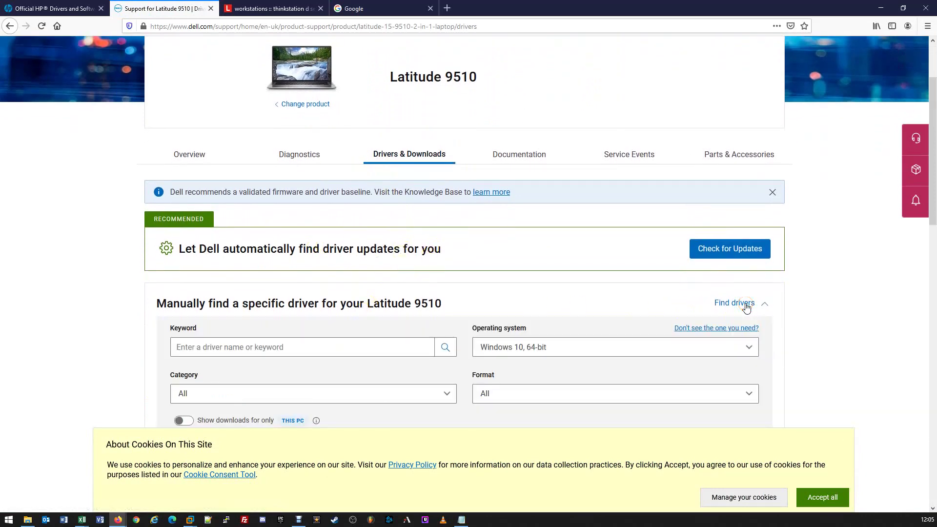
scroll(138, 309, "down", 3)
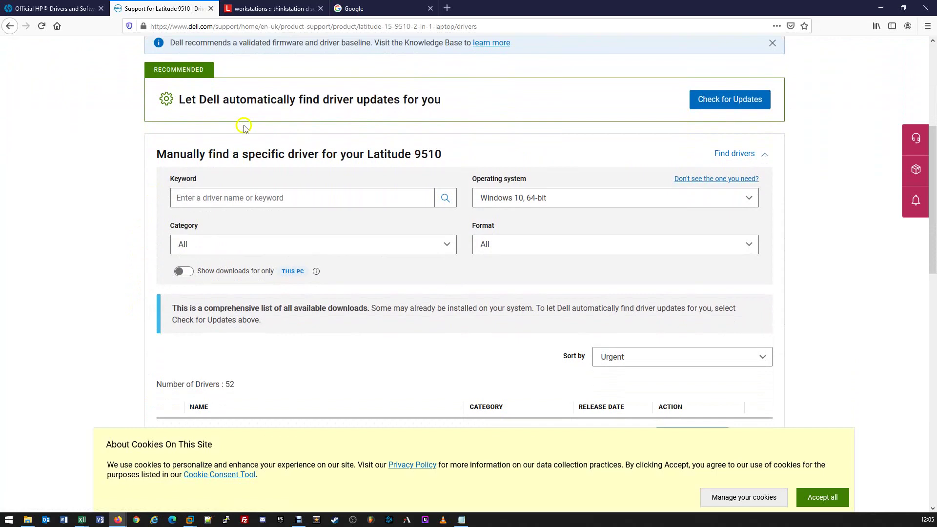
scroll(505, 377, "down", 1)
scroll(396, 297, "down", 3)
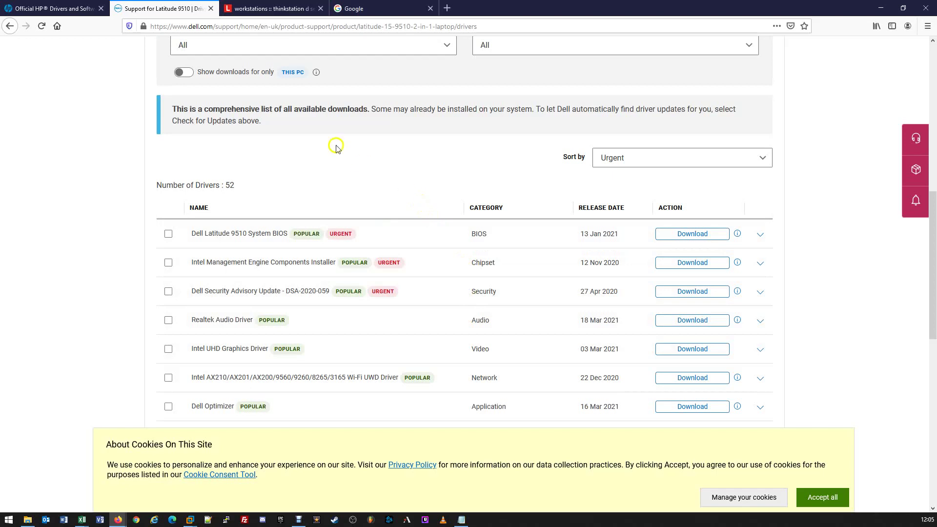
Return to the HP support tab, identify the product as a Desktop, and focus the serial number field.
left_click(55, 10)
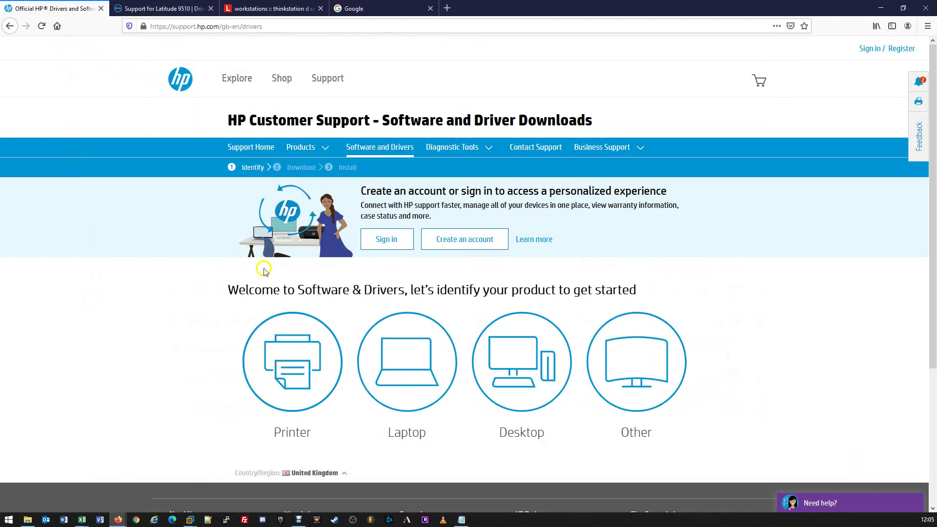
left_click(509, 384)
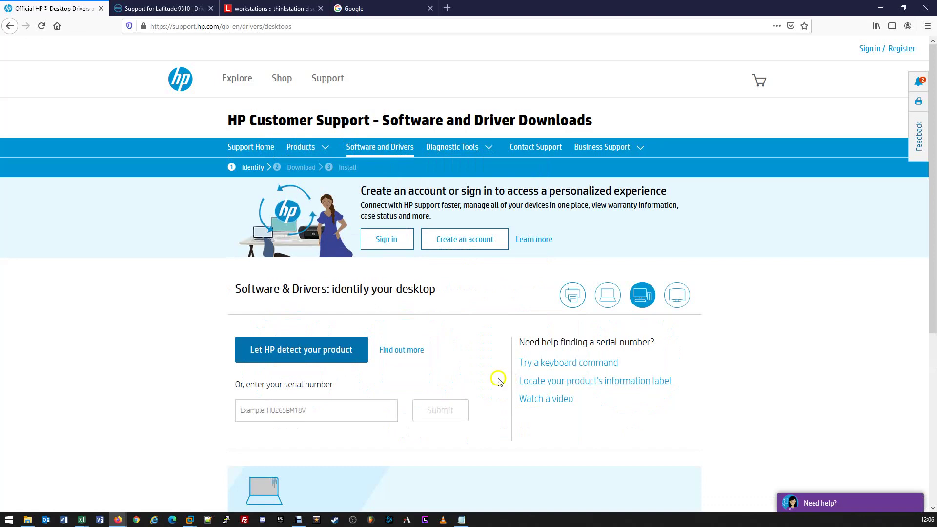
left_click(270, 352)
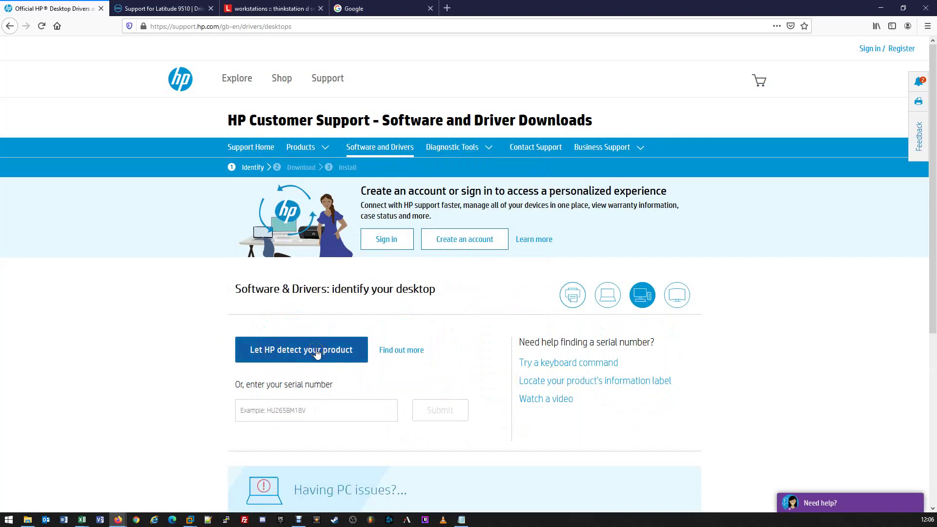
left_click(287, 411)
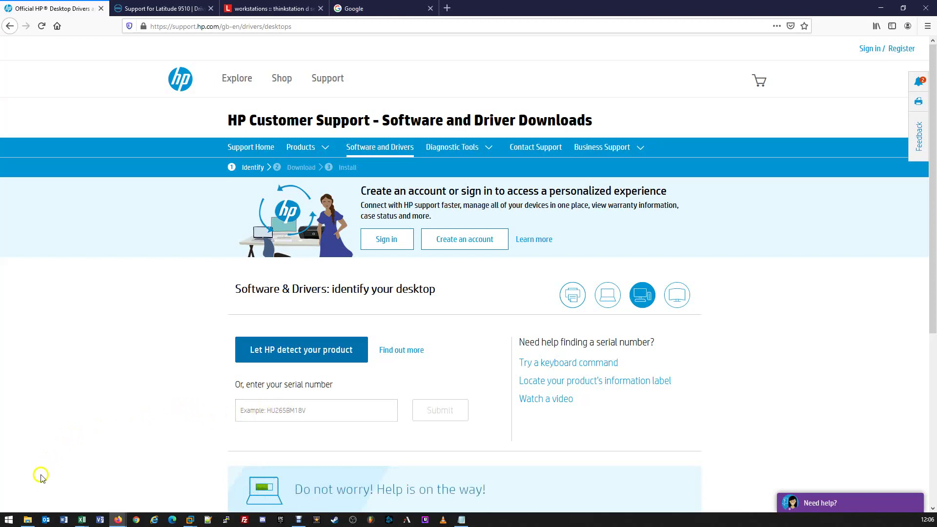
Launch Windows PowerShell from the Start right-click menu and place it on the right side.
right_click(10, 521)
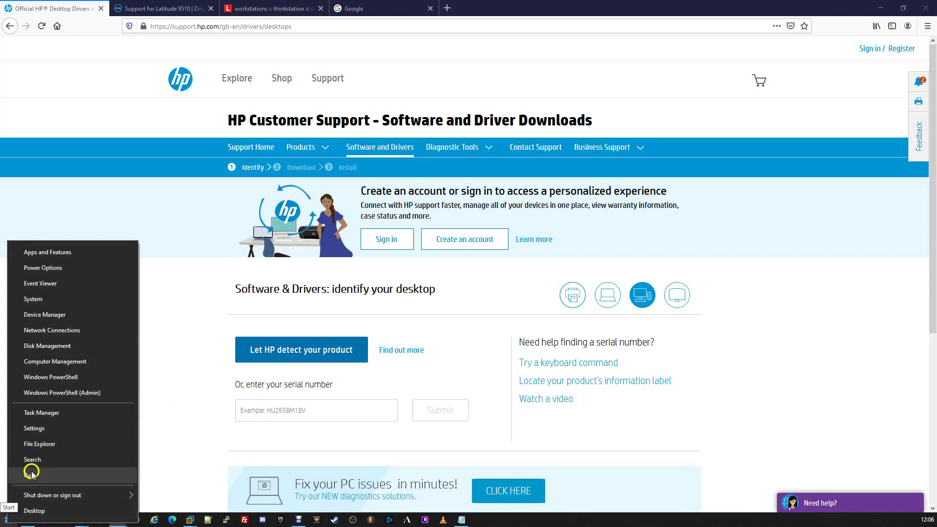
left_click(51, 377)
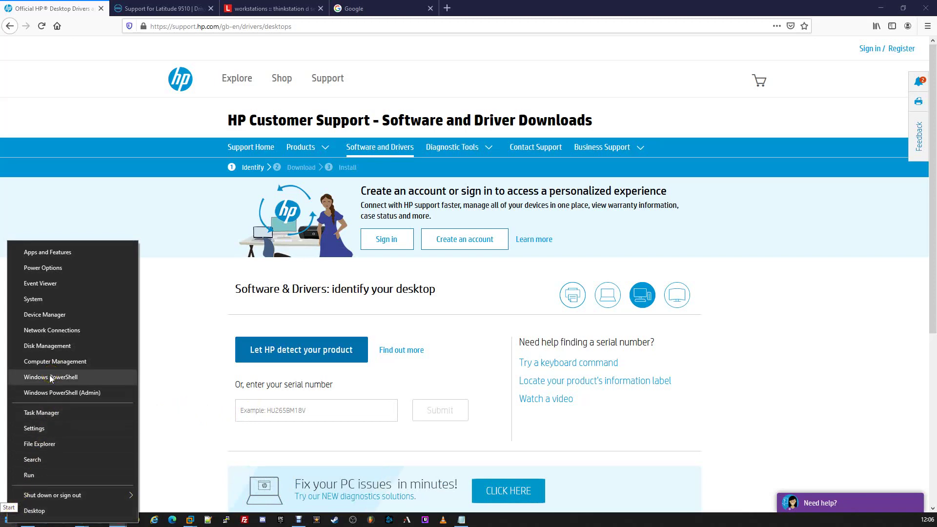
left_click(51, 378)
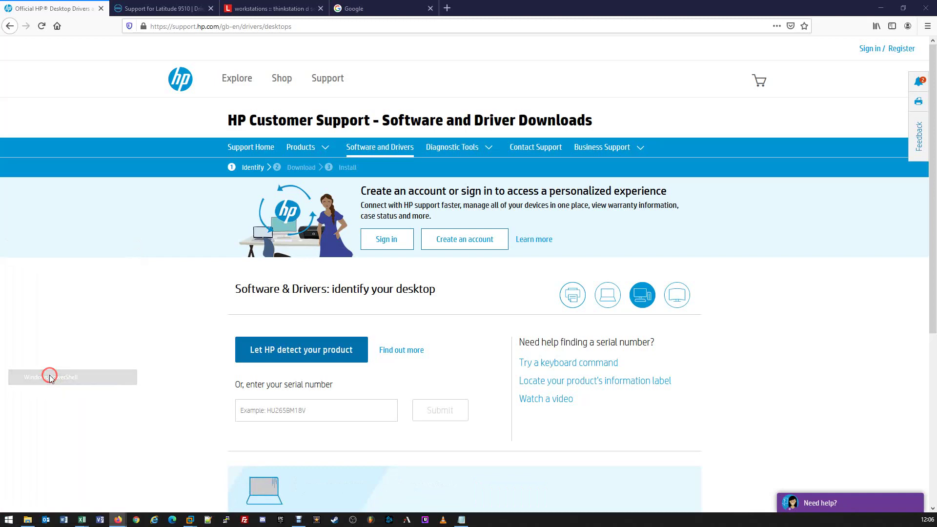
left_click_drag(46, 51, 623, 71)
left_click(628, 87)
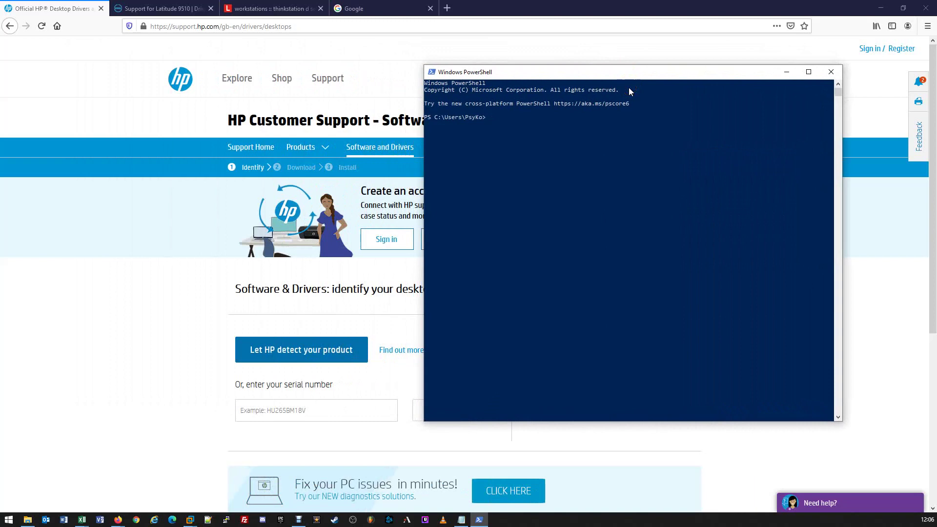
Run 'wmic bios get serialnumber', which returns only the placeholder 'System Serial Number'.
type("wmic bio")
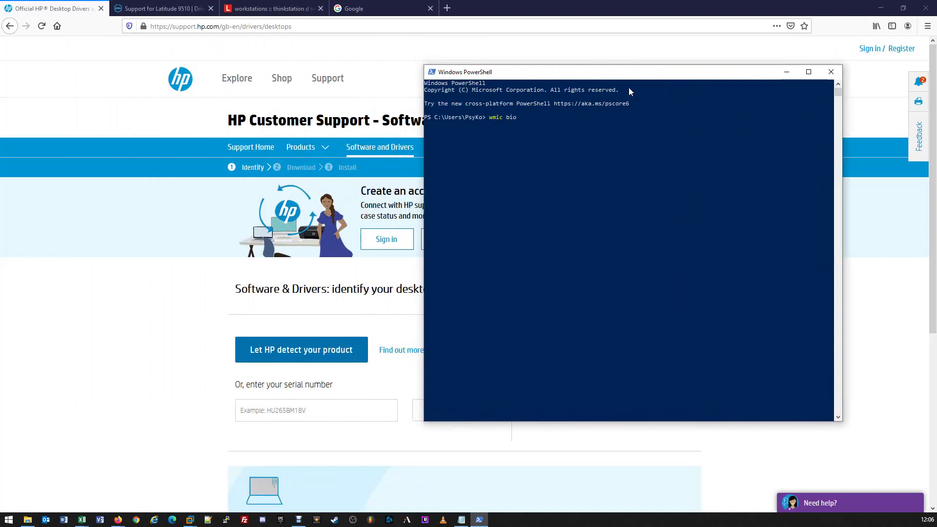
type("s get")
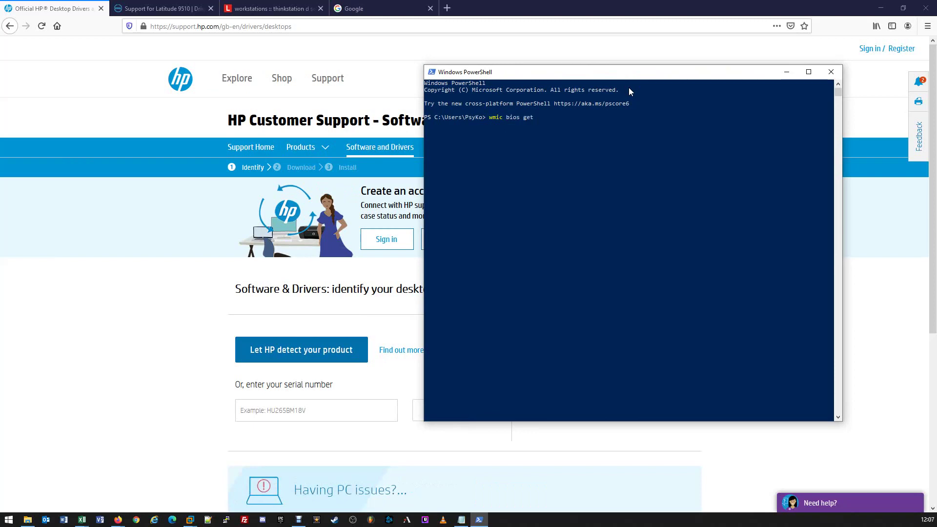
type(" ser")
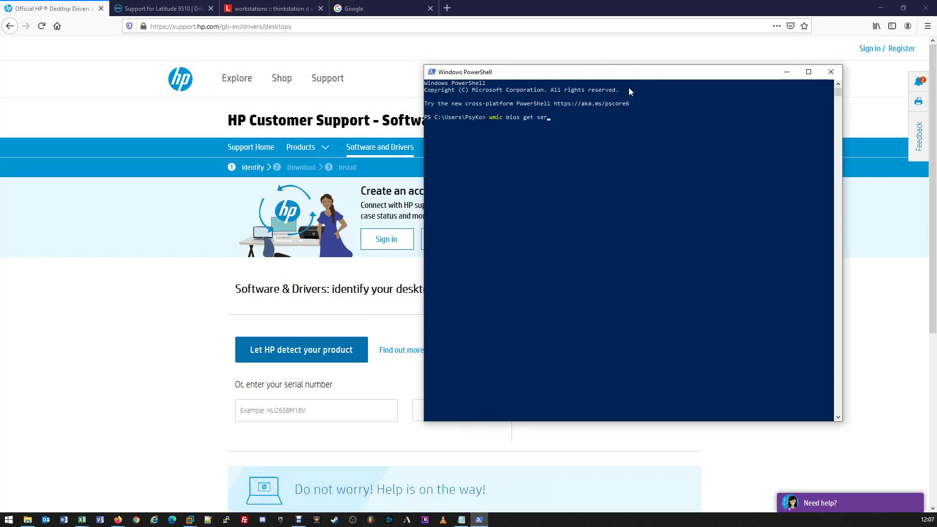
type("ialnumber")
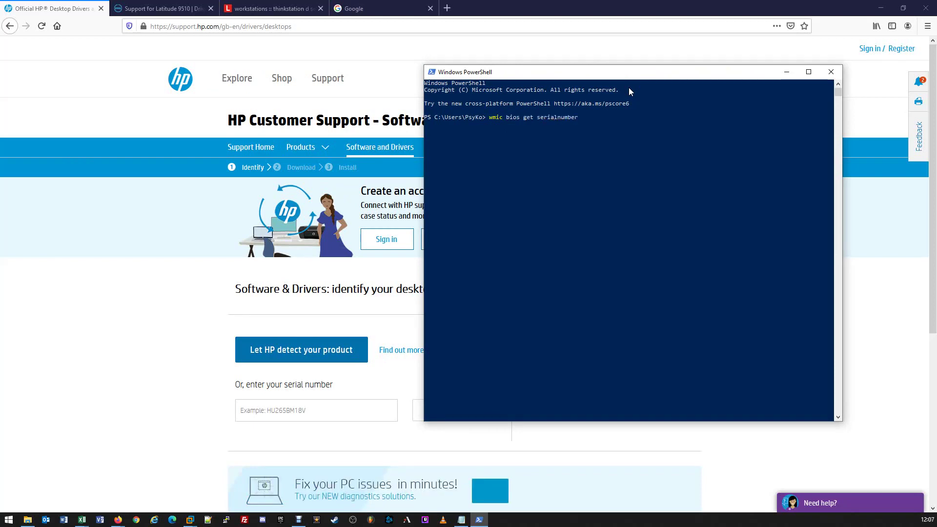
key("Return")
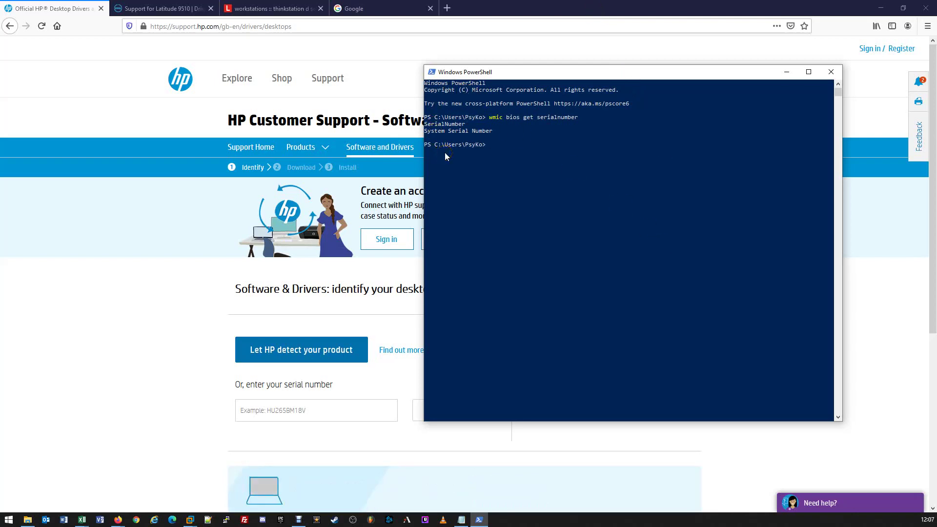
left_click_drag(426, 124, 476, 124)
left_click(527, 131)
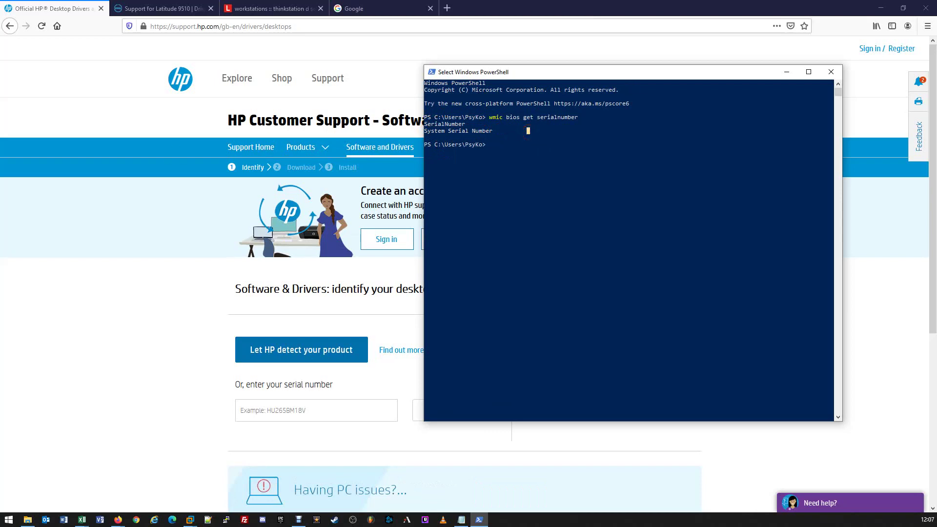
Copy the saved serial number from Notepad, then minimize Notepad and PowerShell to reveal the HP page.
left_click(462, 519)
left_click_drag(472, 221, 623, 155)
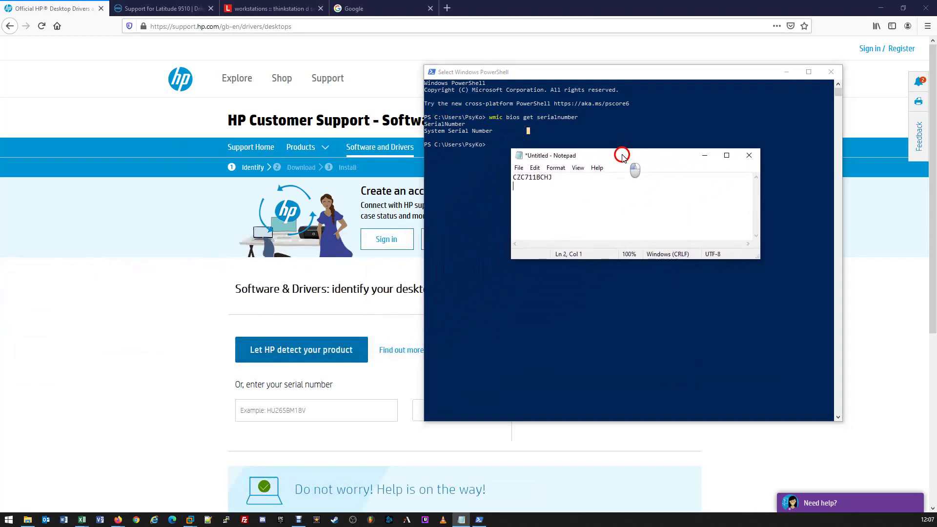
left_click_drag(586, 183, 476, 175)
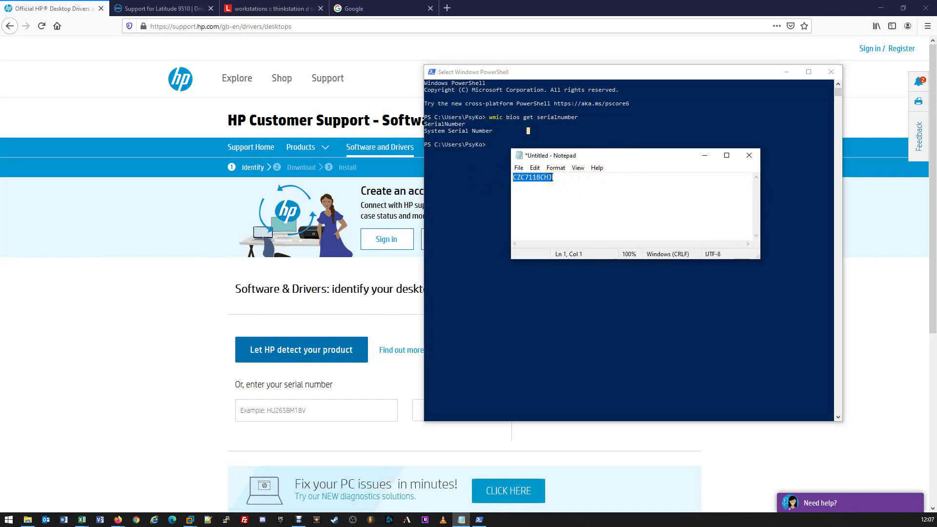
right_click(532, 178)
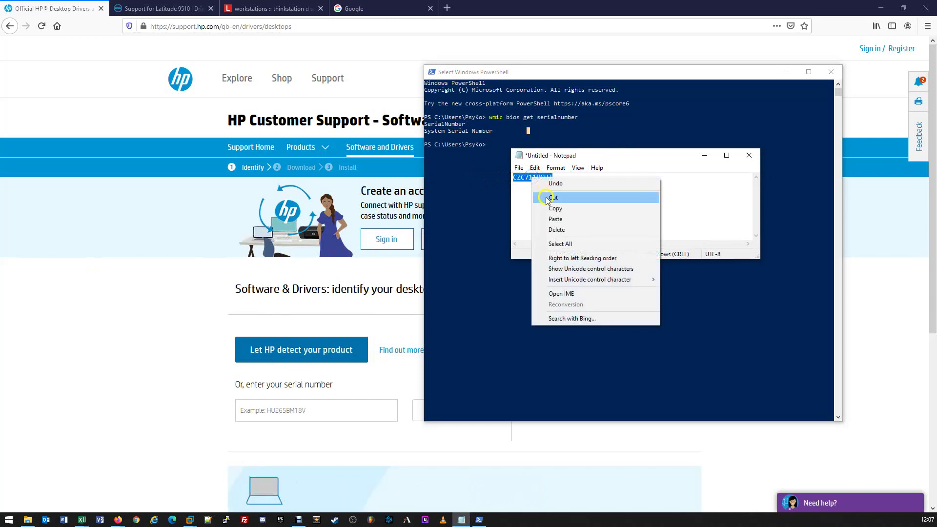
left_click(550, 210)
left_click(705, 156)
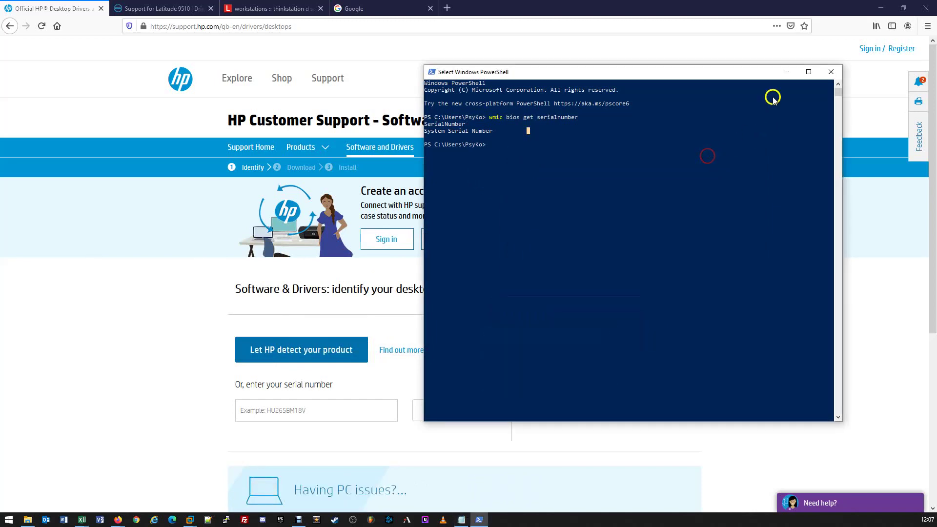
left_click(785, 73)
Paste the serial number into HP's field and submit it to reach the ProDesk 400 G4 SFF drivers.
left_click(294, 413)
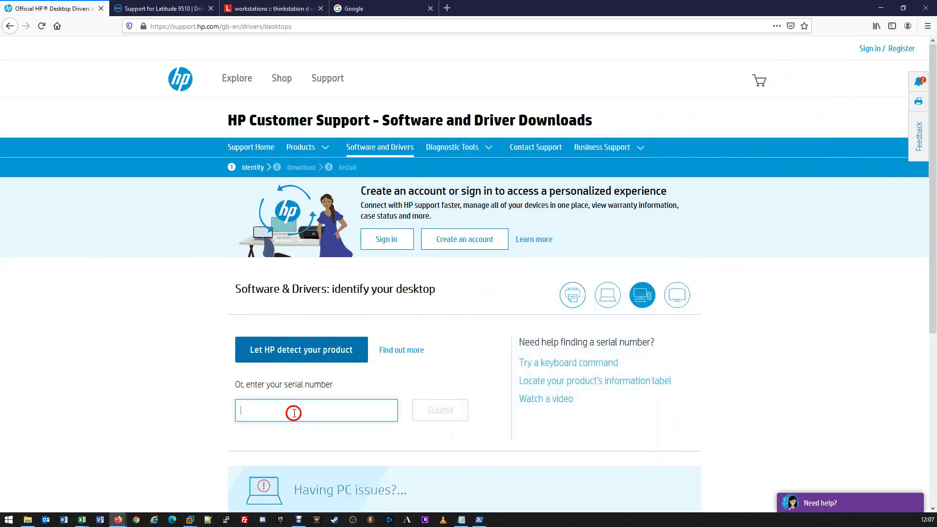
right_click(294, 413)
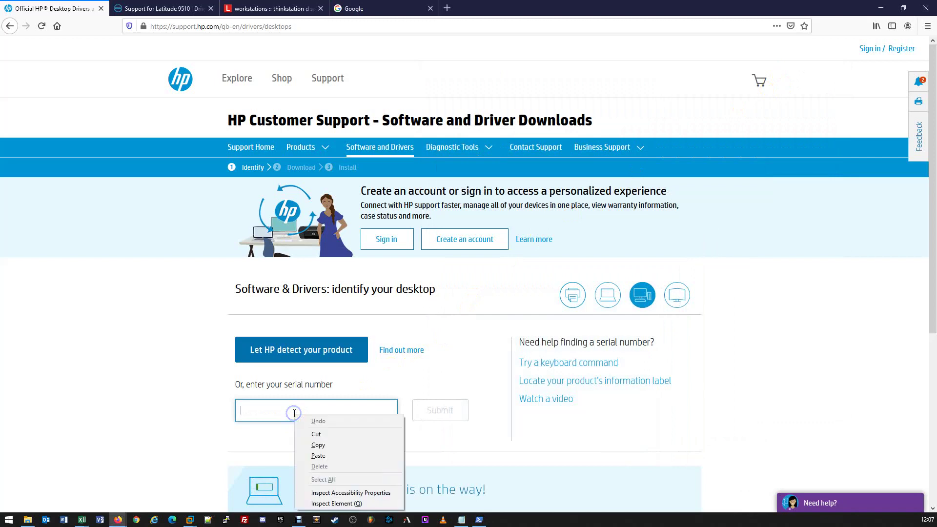
left_click(318, 456)
left_click(427, 415)
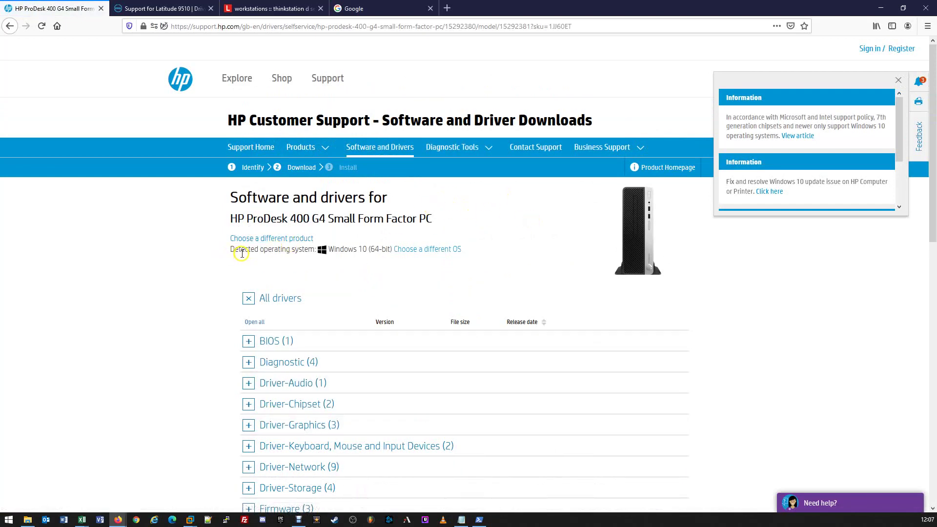
Change the operating system to Windows 10 (64-bit) and look through the driver categories.
left_click(417, 253)
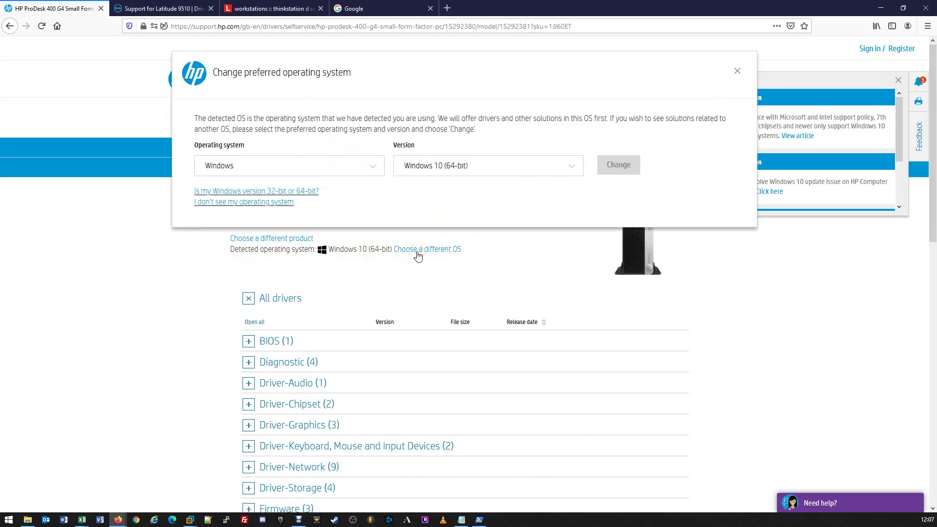
left_click(570, 166)
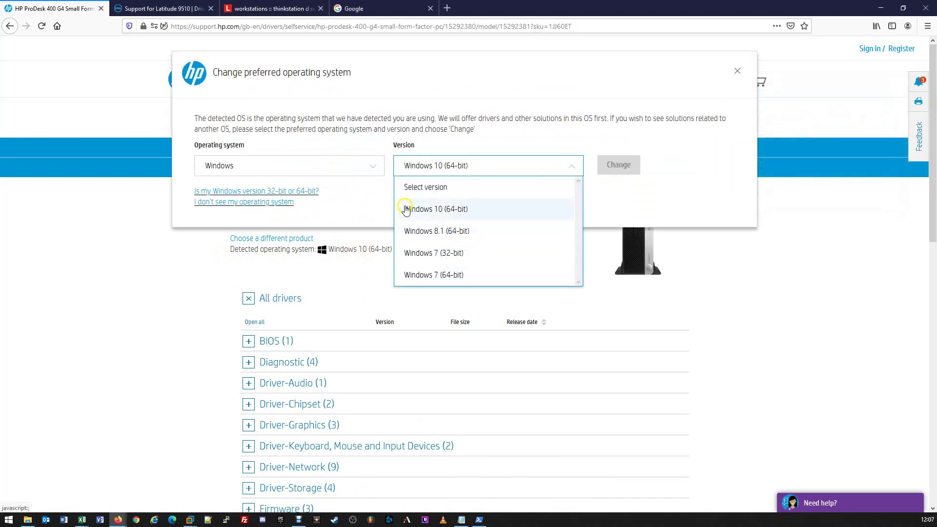
left_click(429, 209)
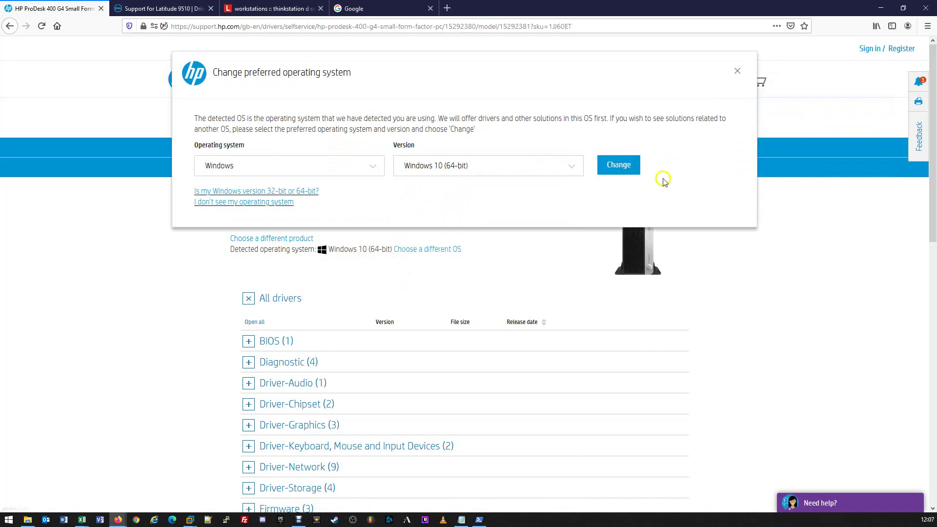
left_click(608, 165)
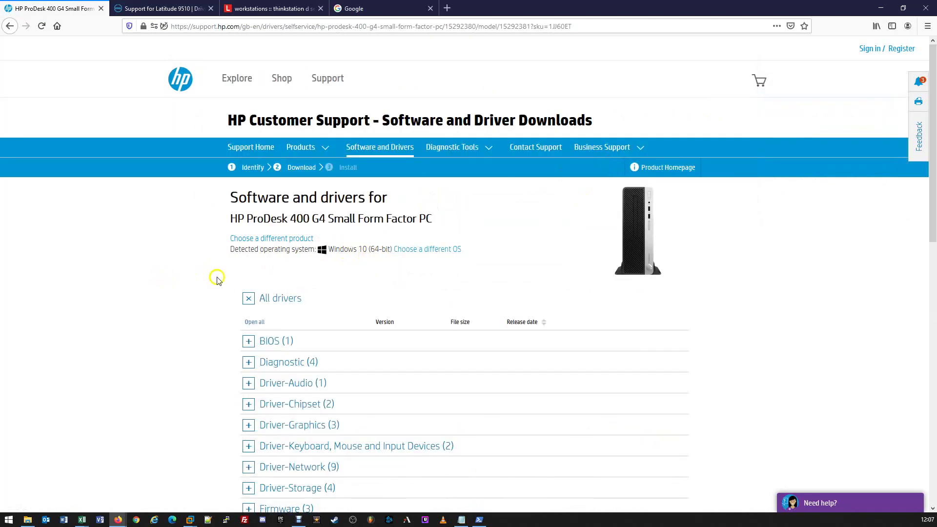
scroll(218, 281, "down", 1)
scroll(218, 281, "down", 3)
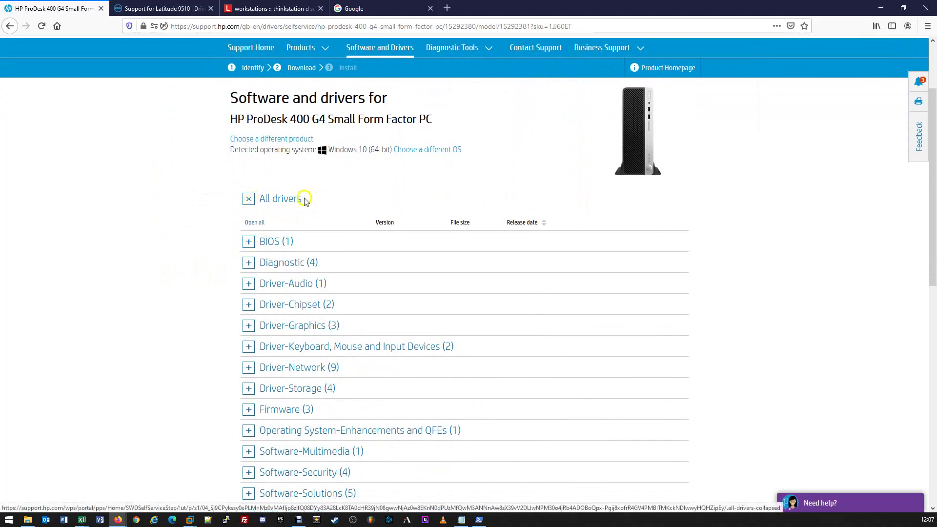
scroll(227, 251, "down", 3)
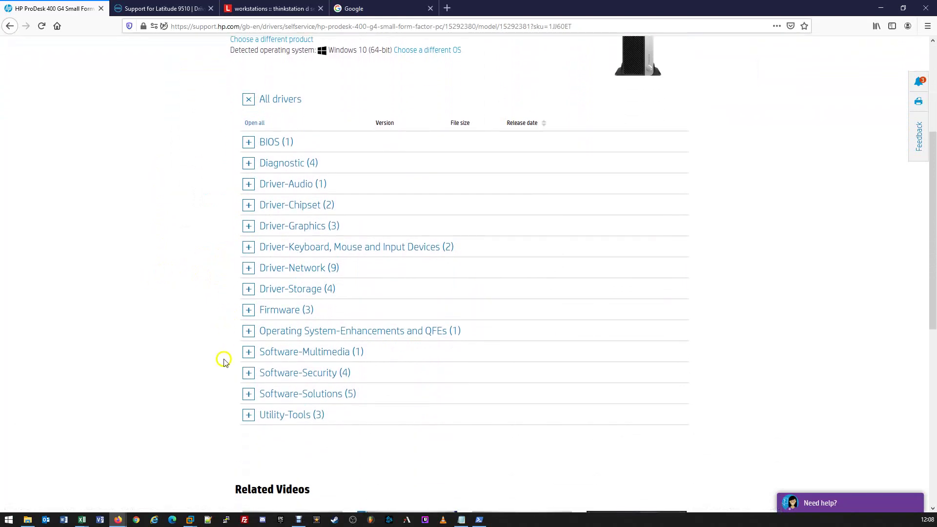
scroll(229, 416, "up", 2)
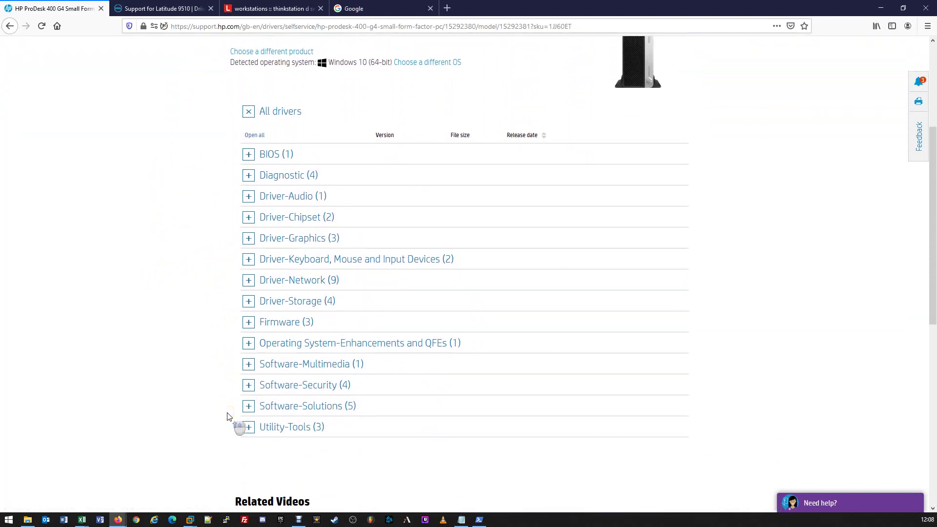
scroll(230, 416, "up", 2)
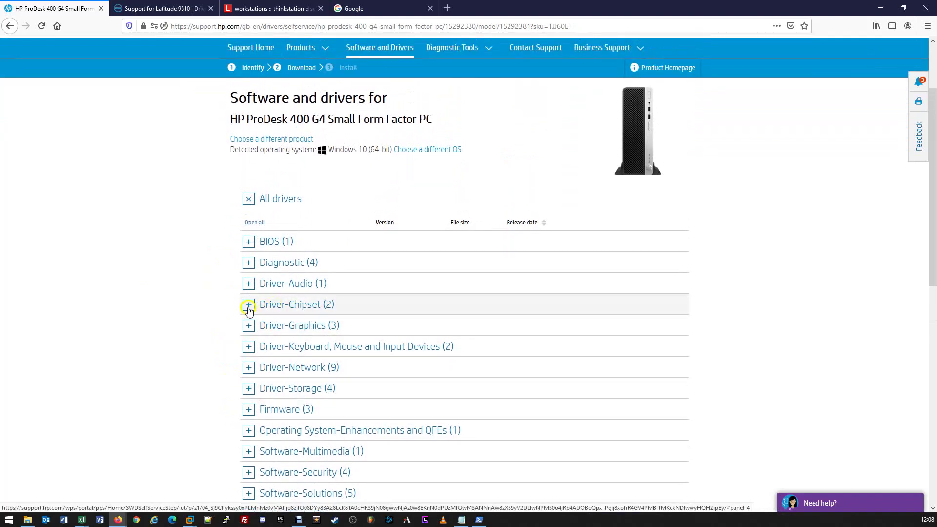
Expand Driver-Network (9) and tick Intel Bluetooth Driver and Intel NIC Driver (2 files, 38.30 MB).
left_click(248, 367)
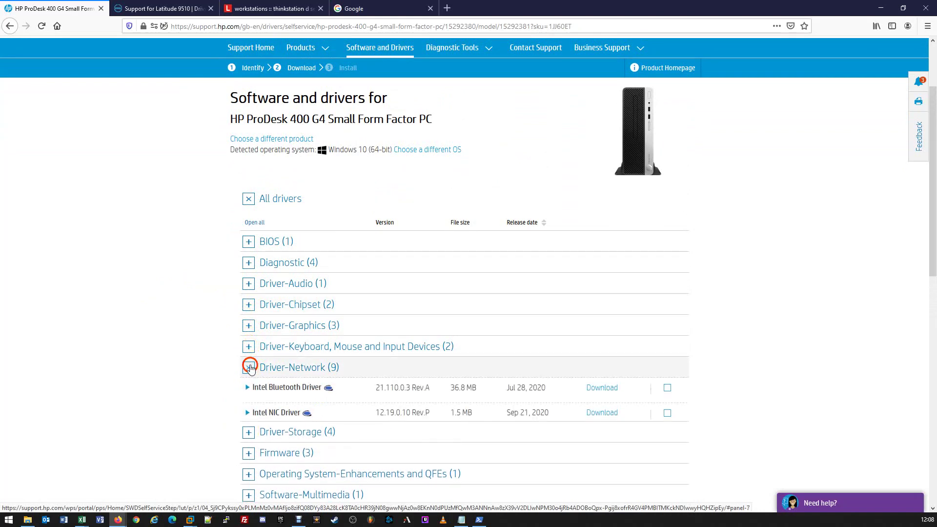
scroll(201, 356, "down", 3)
scroll(201, 356, "down", 3)
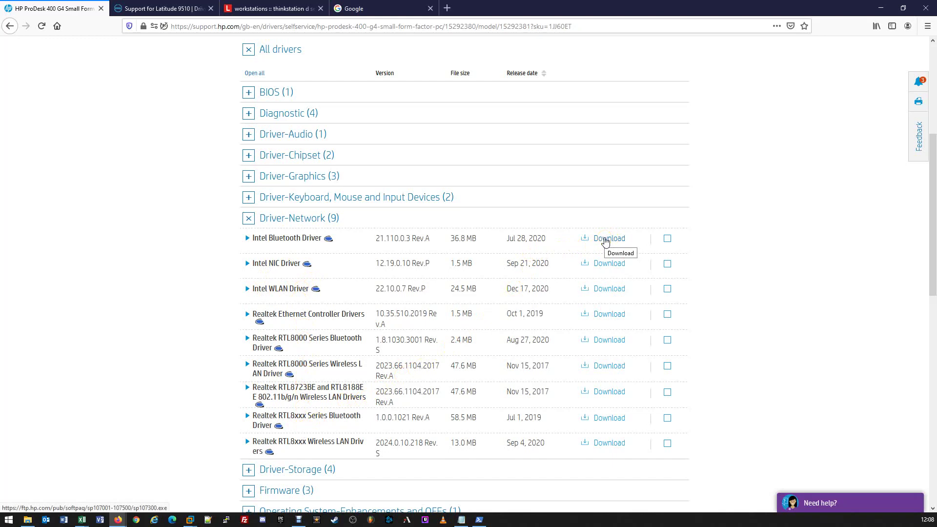
left_click(668, 240)
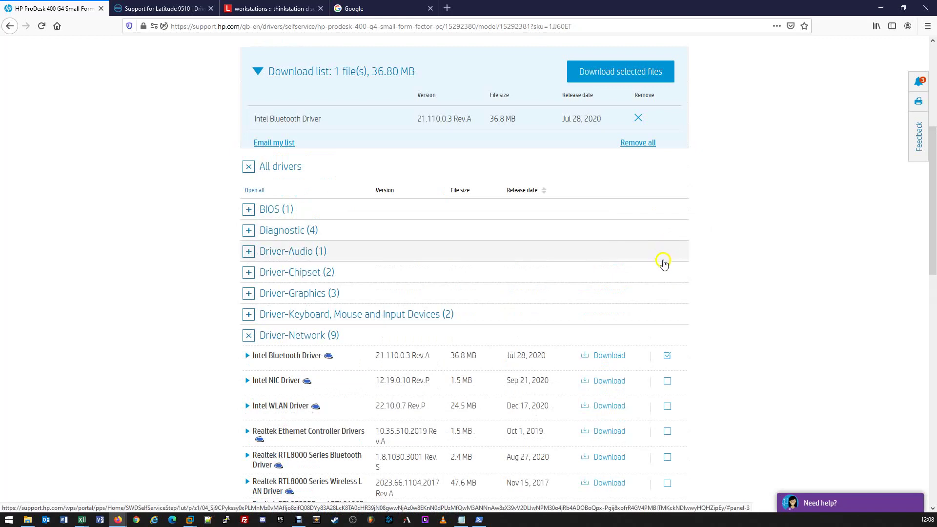
left_click(667, 383)
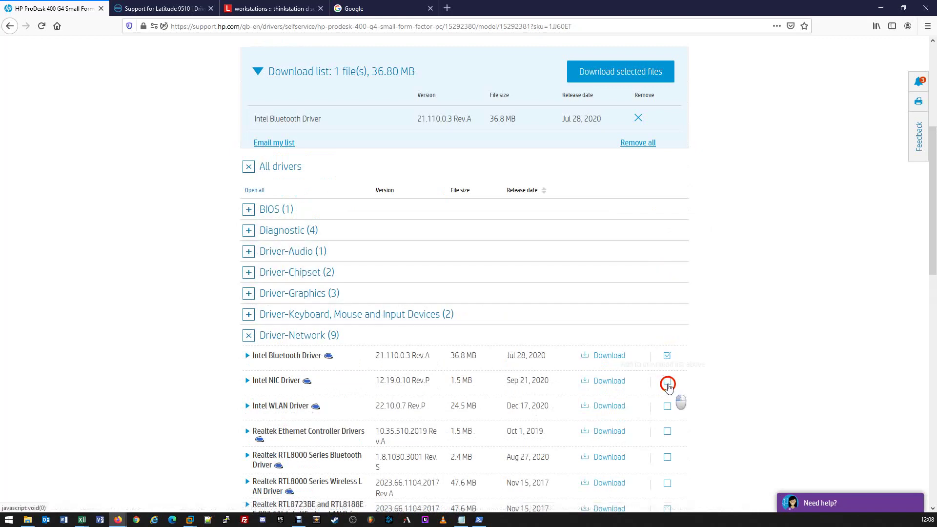
left_click(599, 331)
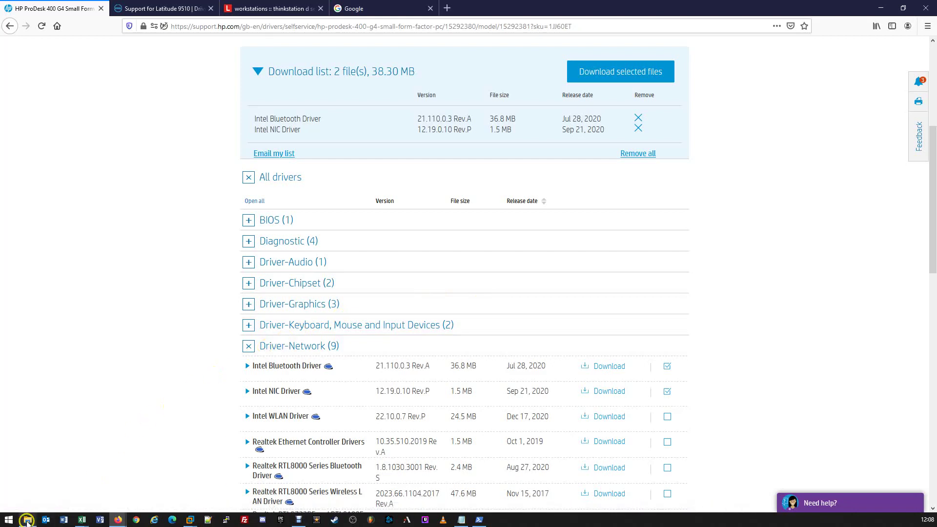
Open Device Manager through This PC Properties, Advanced system settings and the Hardware tab.
left_click(28, 519)
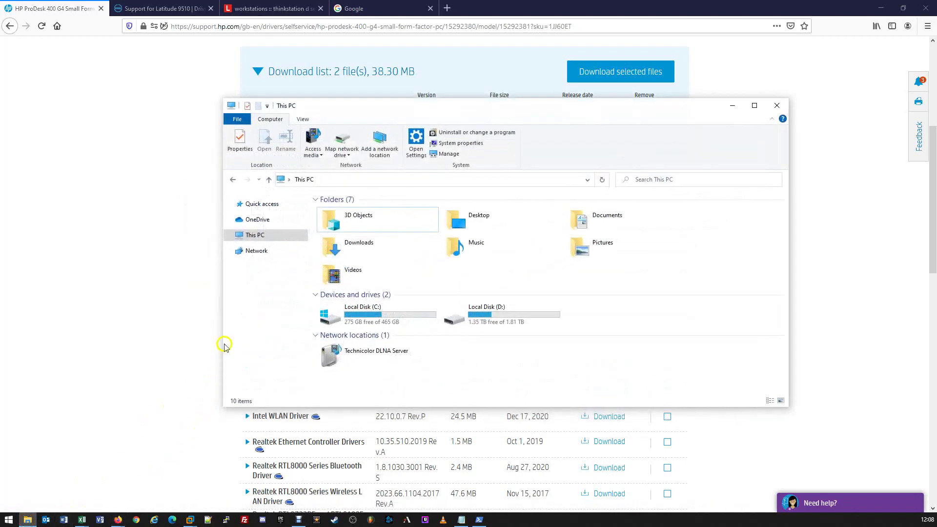
right_click(254, 237)
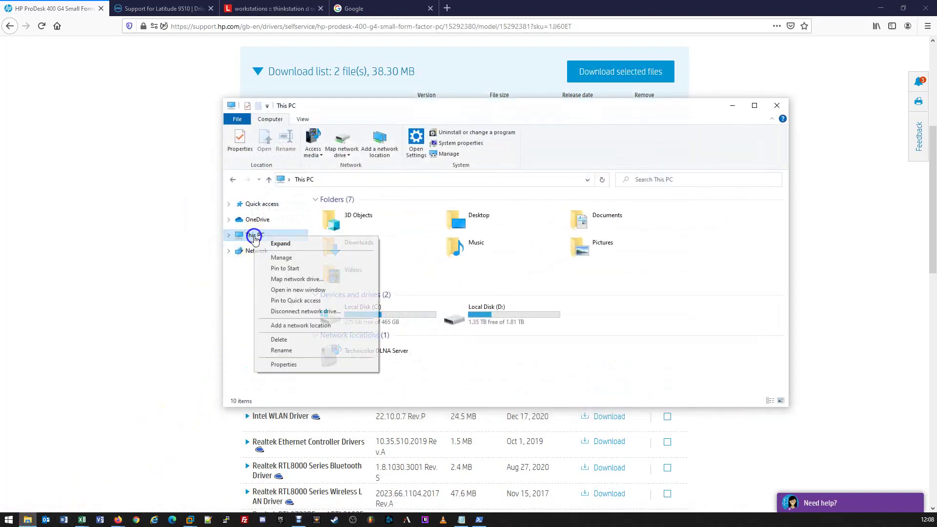
left_click(320, 367)
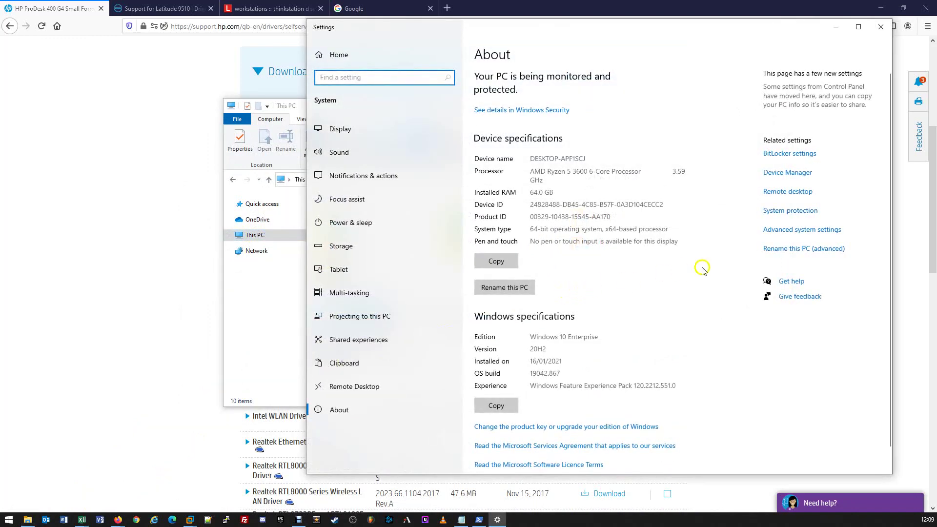
left_click(786, 232)
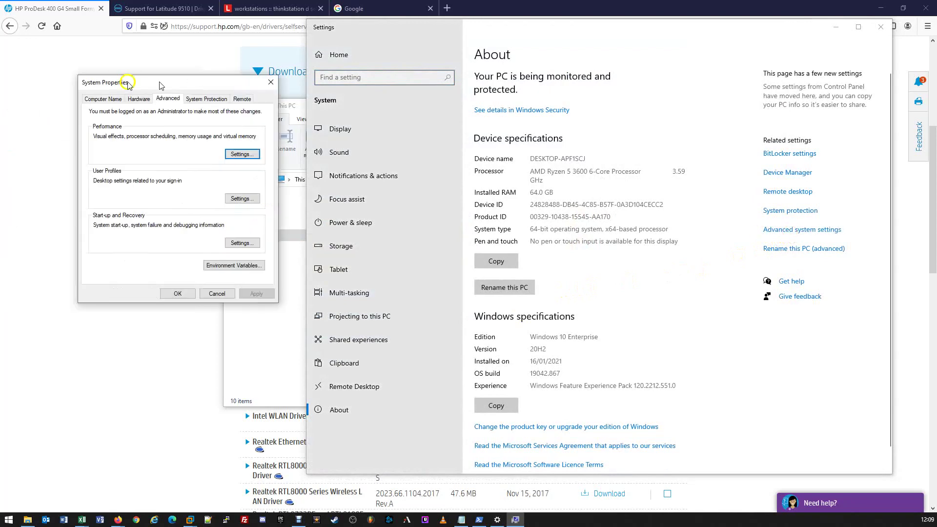
left_click_drag(28, 76, 607, 105)
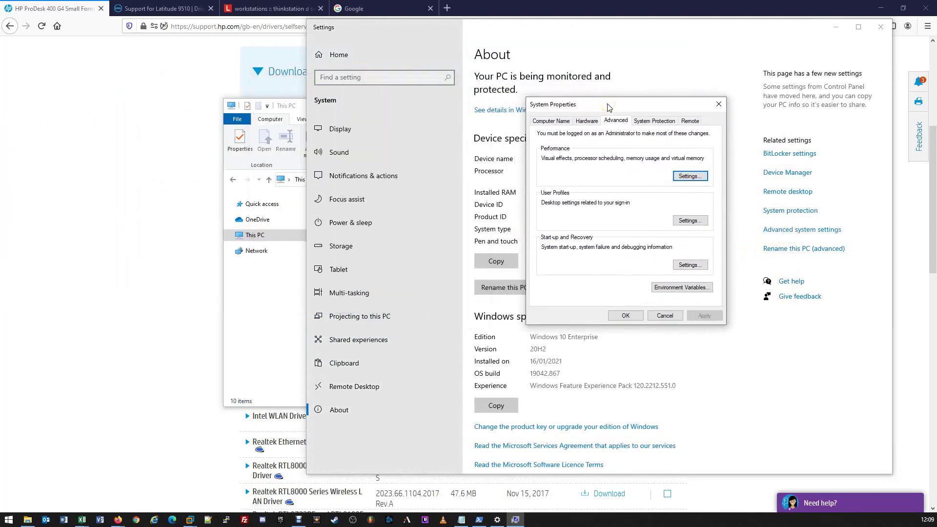
left_click(582, 118)
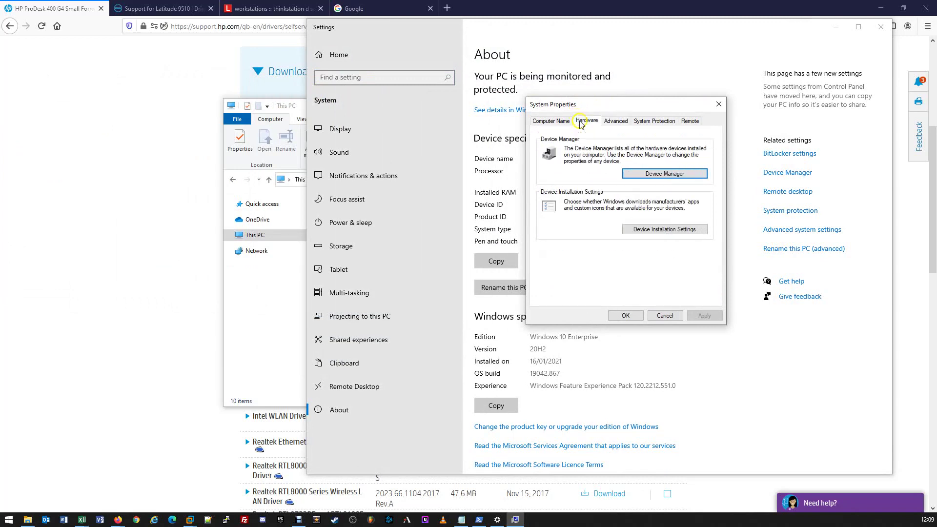
left_click(637, 175)
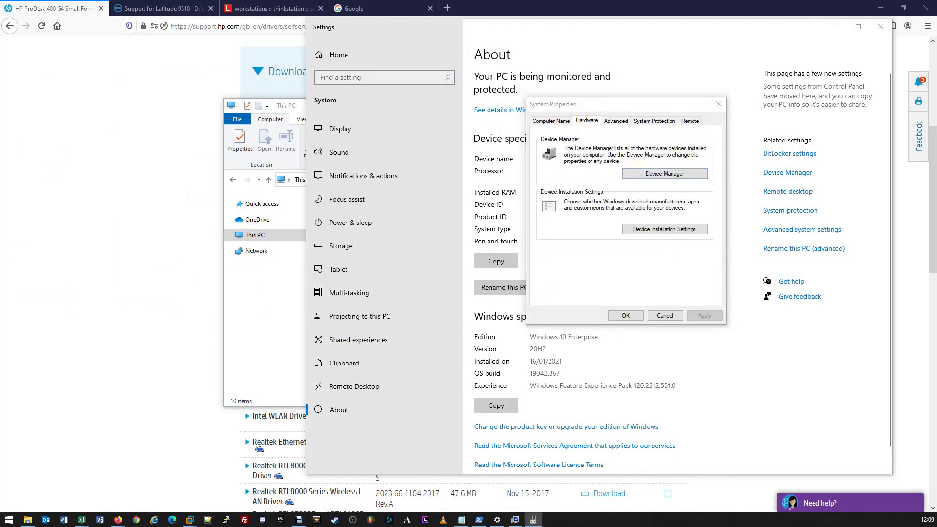
left_click_drag(523, 90, 648, 93)
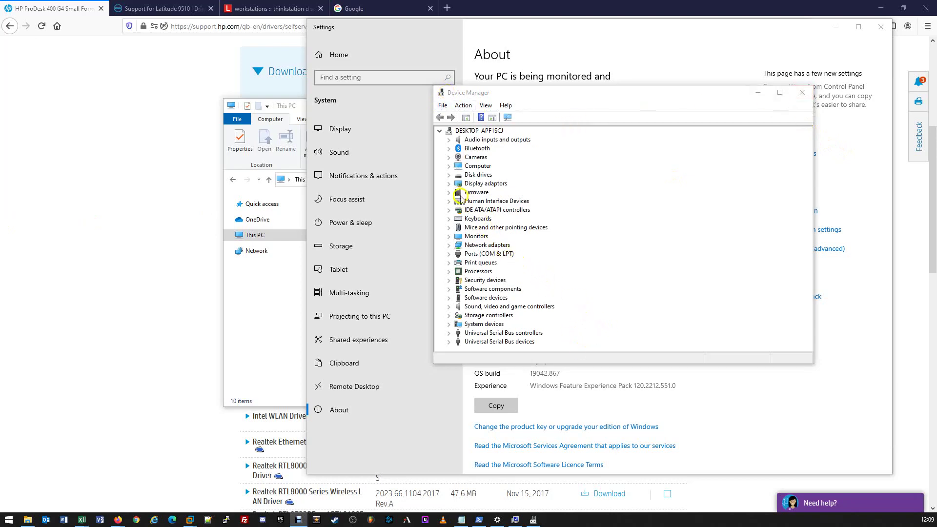
Expand Display adaptors and Network adapters, revealing the AMD Radeon RX 5600 XT and Intel Wireless-AC 9260.
left_click(449, 185)
left_click(492, 192)
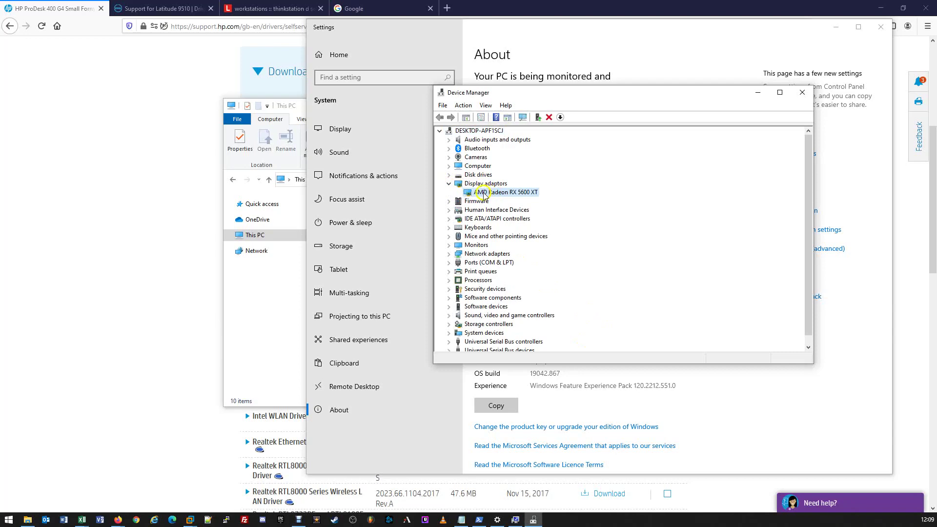
left_click(448, 255)
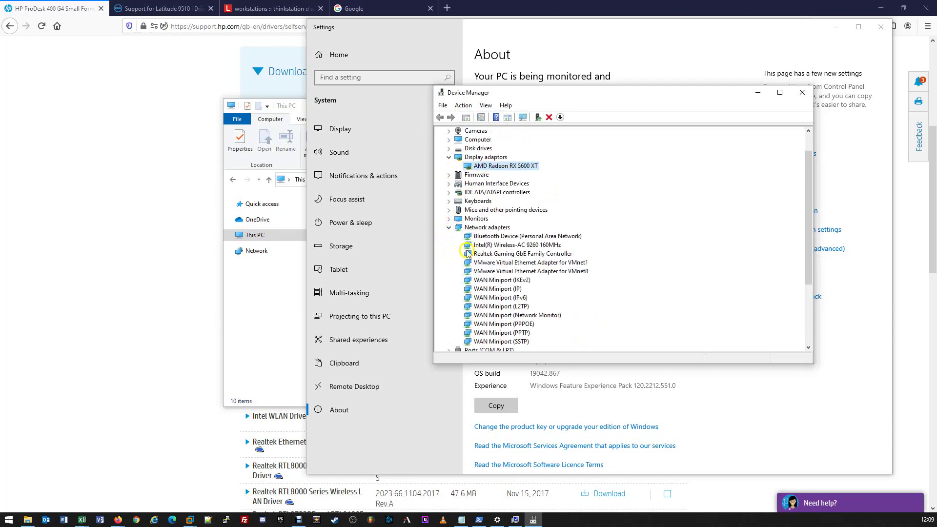
left_click(497, 245)
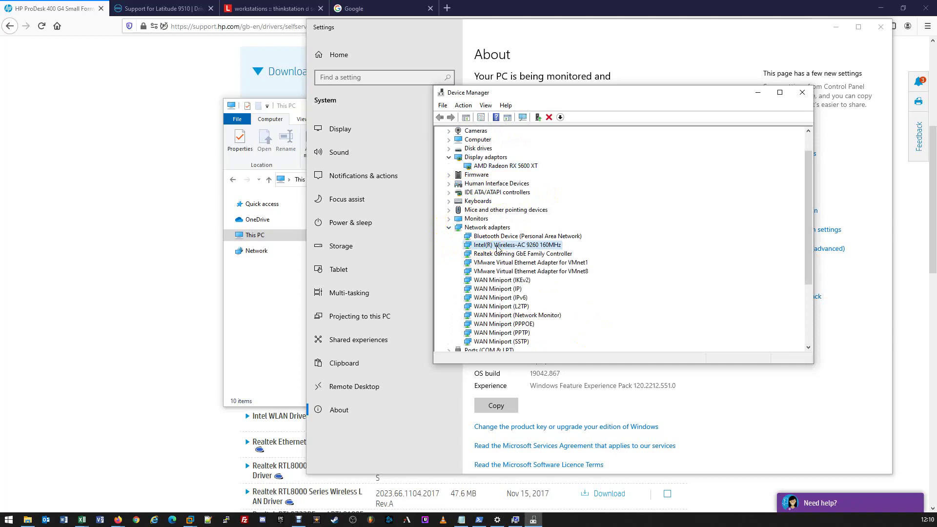
scroll(497, 249, "down", 3)
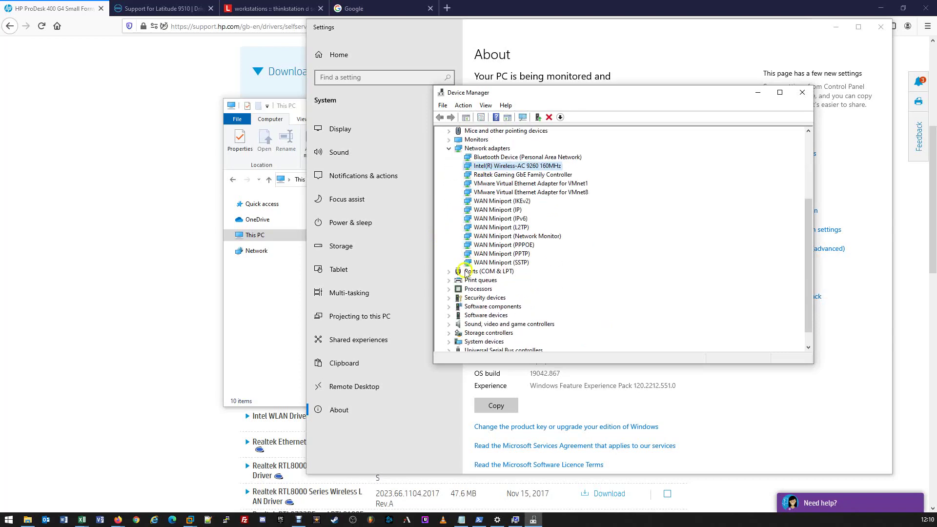
scroll(442, 299, "down", 1)
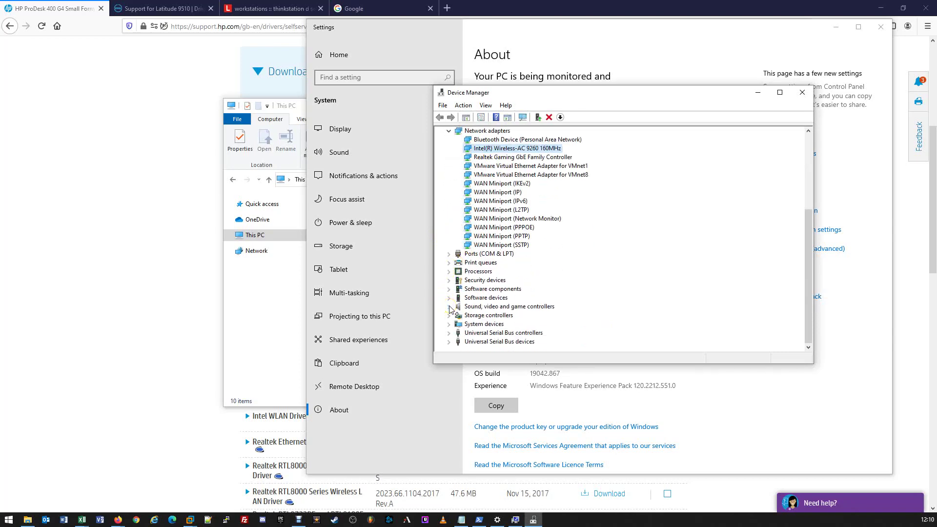
Expand Sound, video and game controllers to review its audio devices, then reselect the AMD Radeon RX 5600 XT.
left_click(449, 307)
left_click(503, 315)
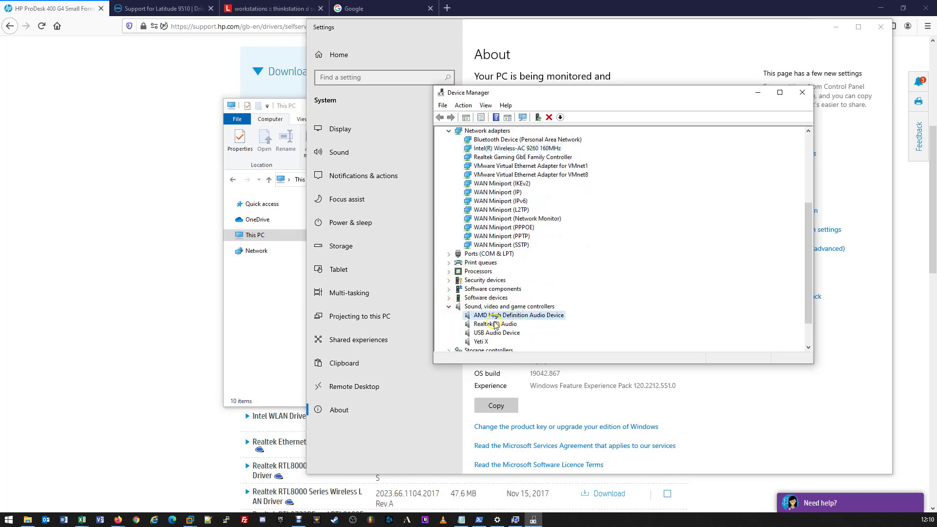
left_click(496, 324)
left_click(503, 333)
left_click(487, 342)
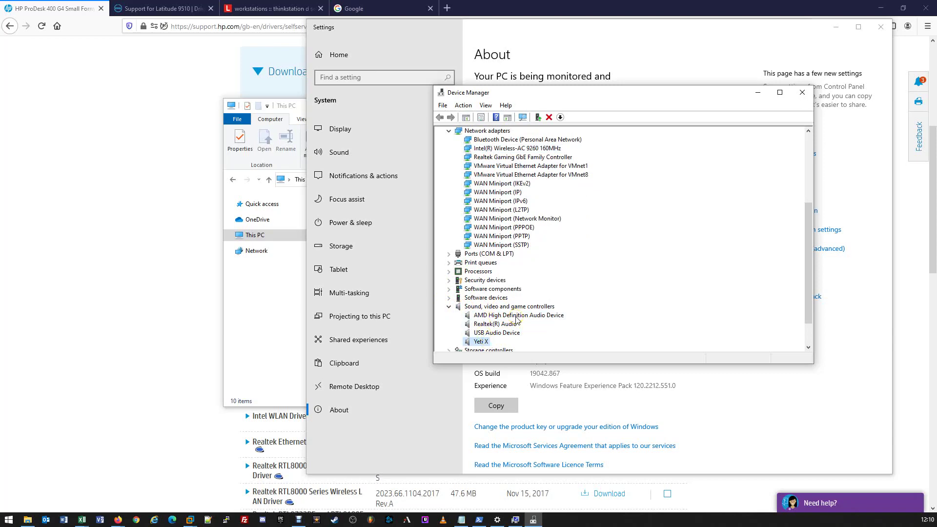
scroll(517, 319, "up", 5)
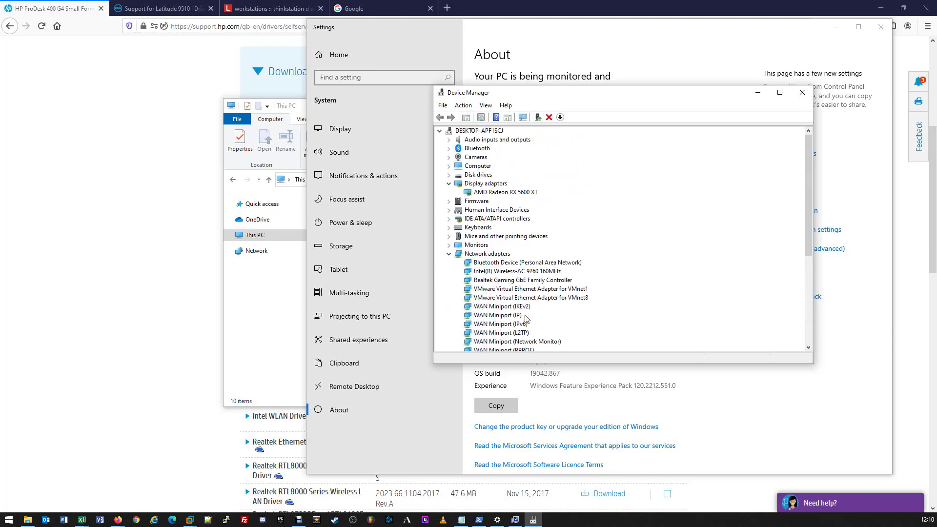
left_click(498, 193)
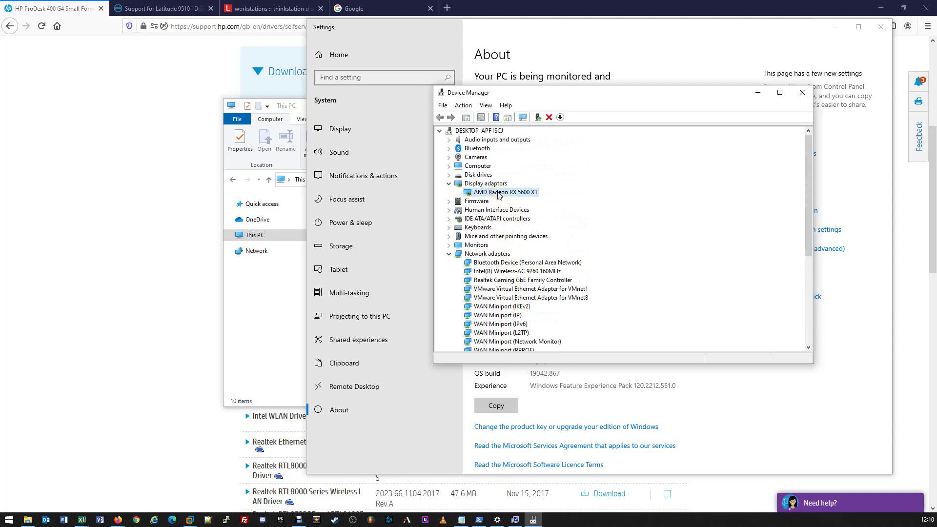
Show the AMD Radeon RX 5600 XT's Hardware IDs, starting PCI\VEN_1002&DEV_731F, in its Properties Details.
right_click(497, 193)
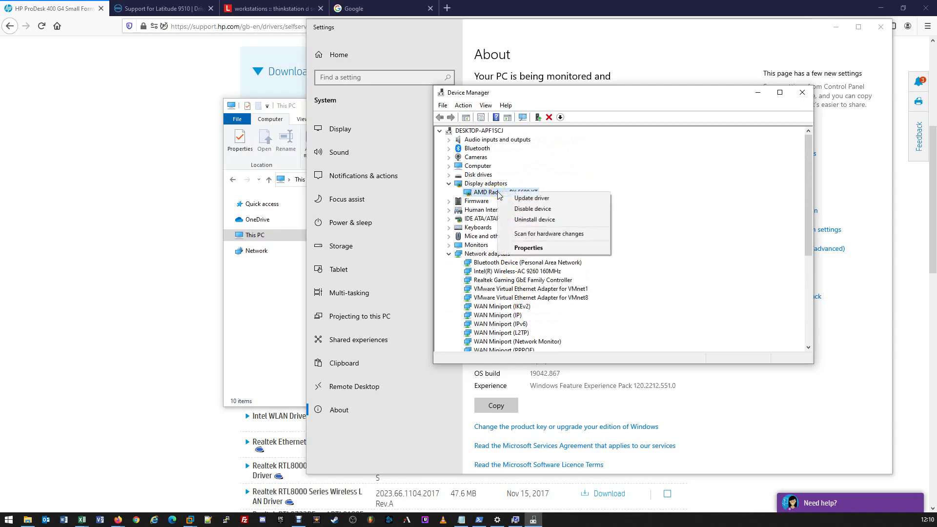
left_click(527, 248)
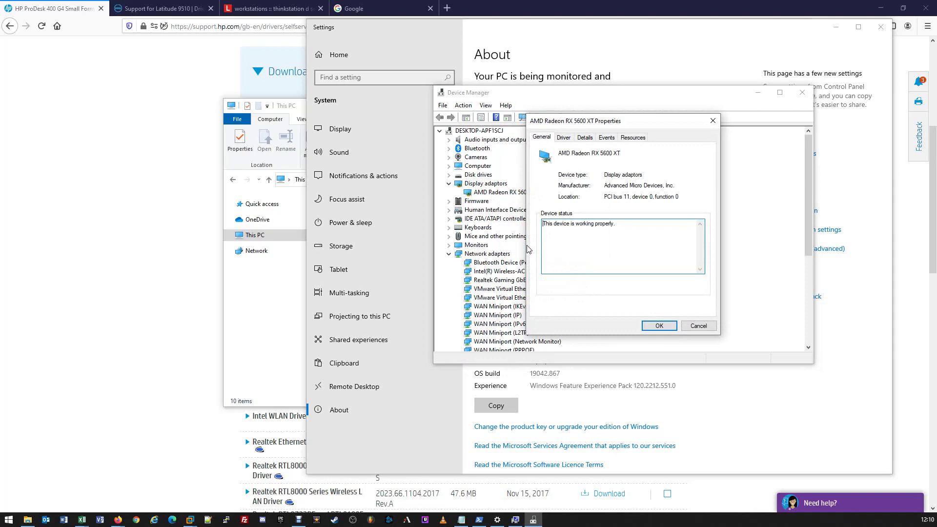
left_click(578, 139)
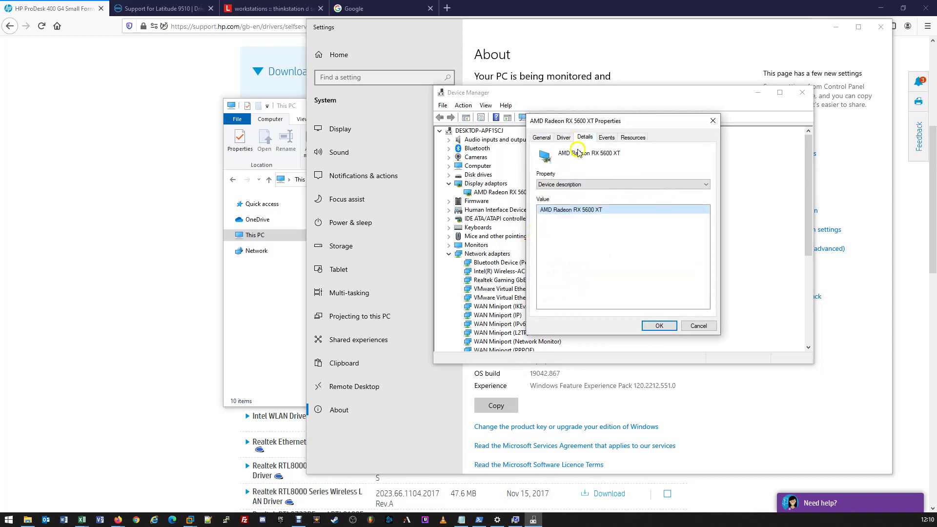
left_click(549, 187)
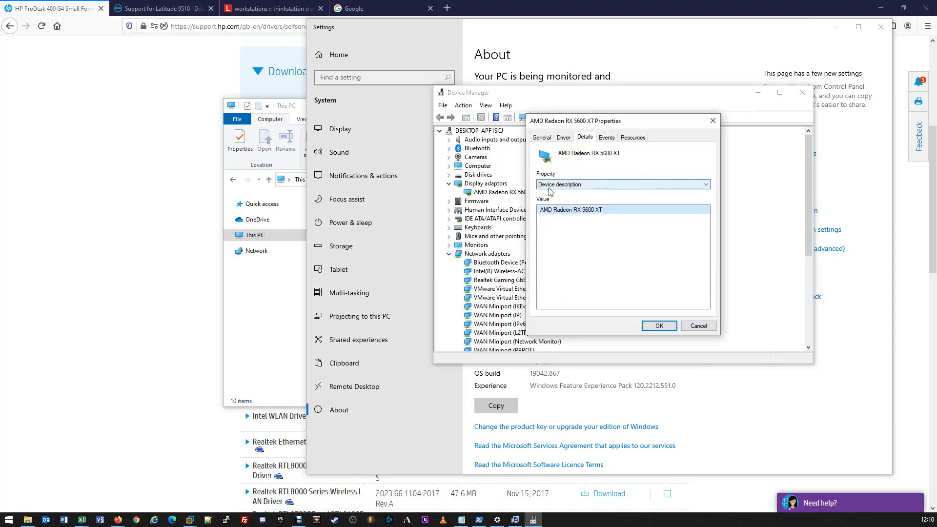
left_click(549, 190)
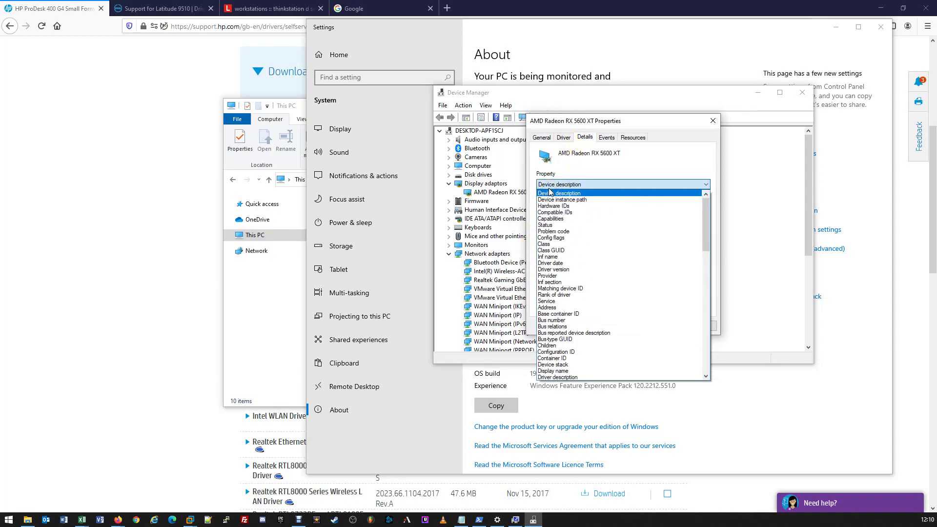
left_click(574, 206)
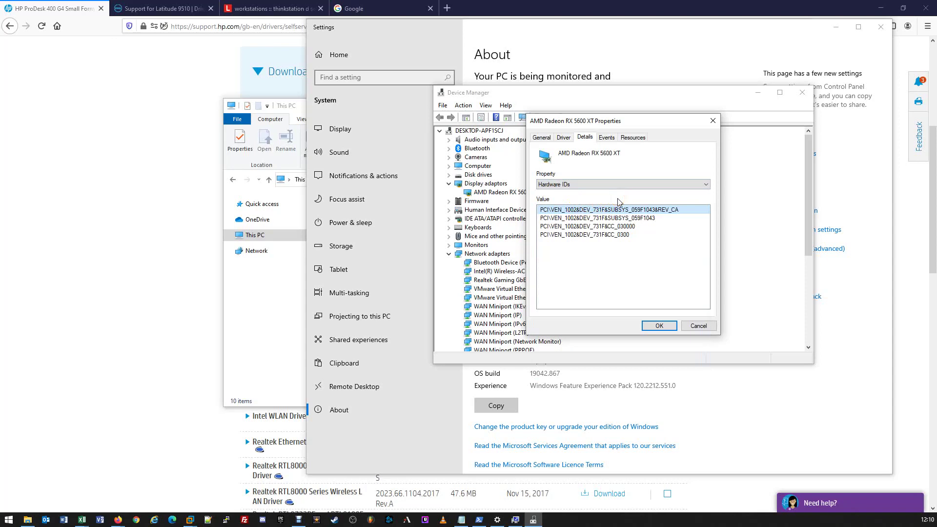
left_click(561, 211)
left_click(120, 520)
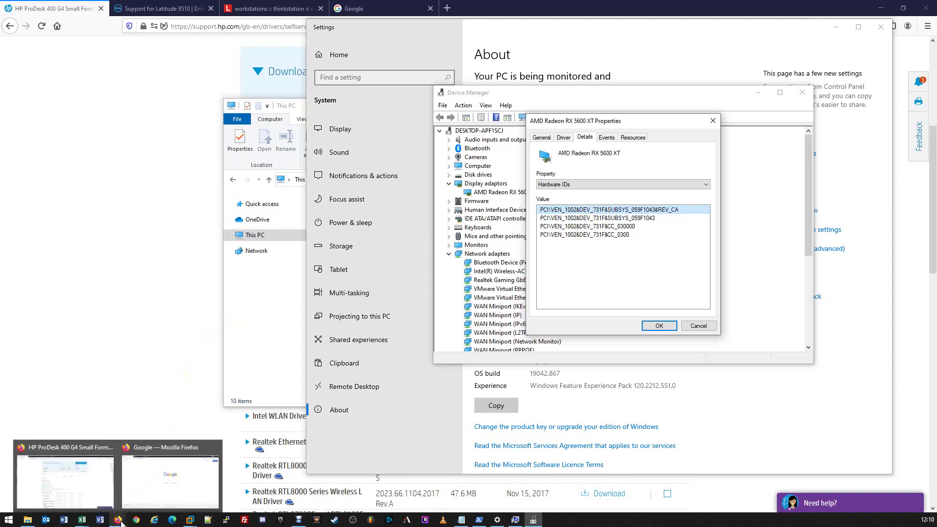
In Firefox, Google 'pci database' and open the PCI Lookup result.
left_click(149, 485)
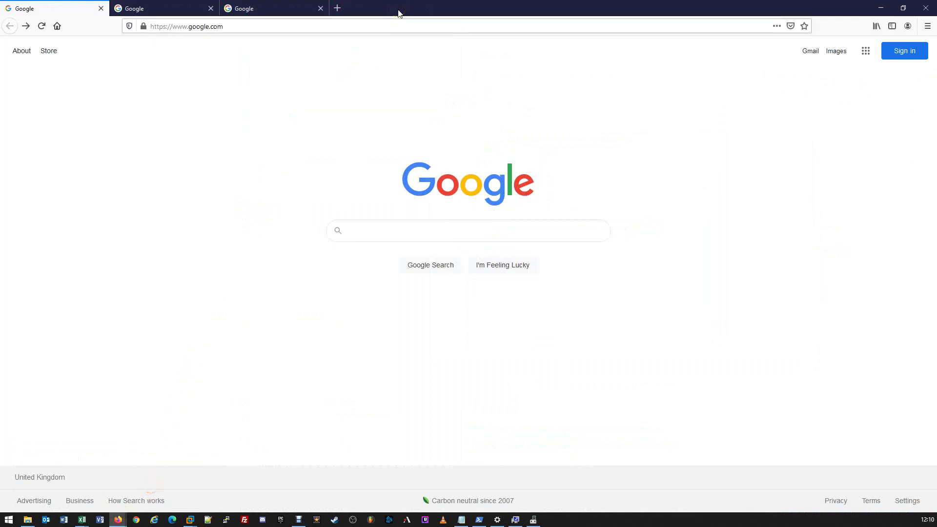
type("pci database")
key("Return")
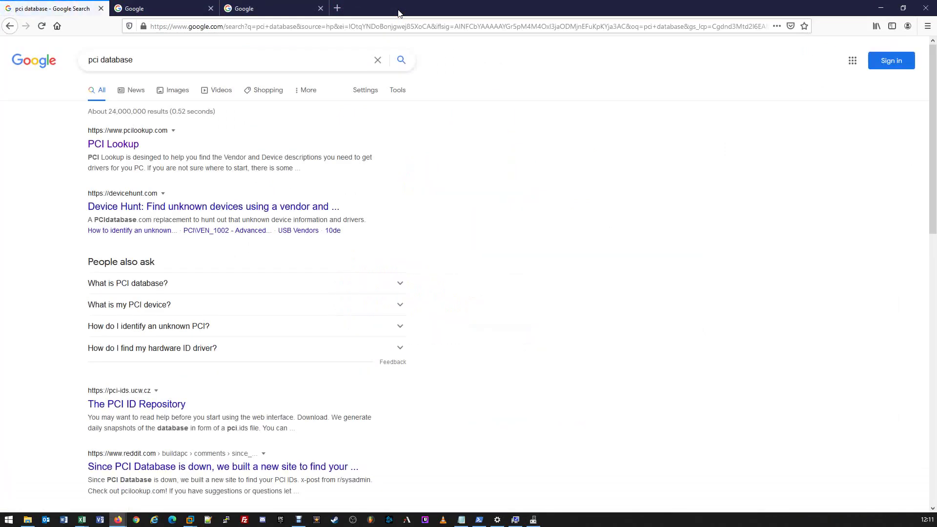
left_click(107, 146)
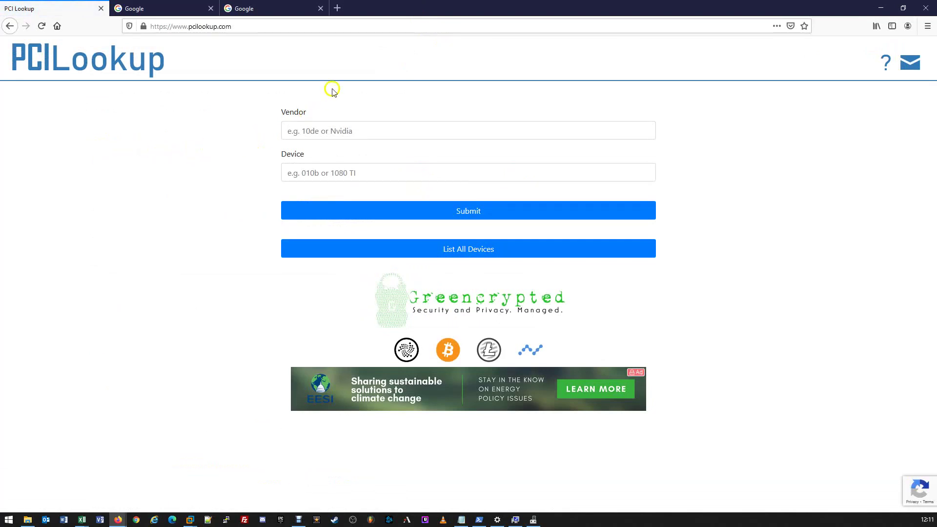
Shrink the browser window, then look up vendor 1002 and device 731F in PCI Lookup.
left_click_drag(406, 5, 264, 21)
left_click(247, 144)
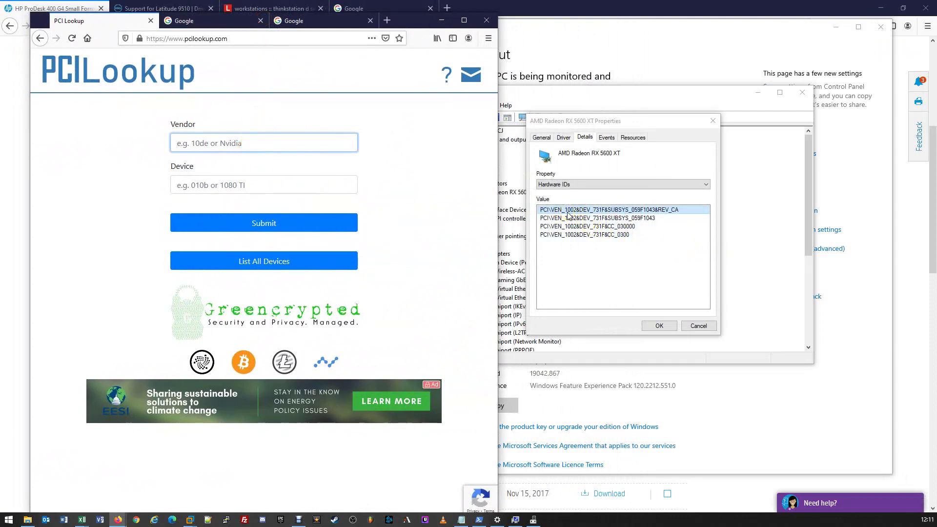
left_click(204, 142)
type("1002")
left_click(312, 182)
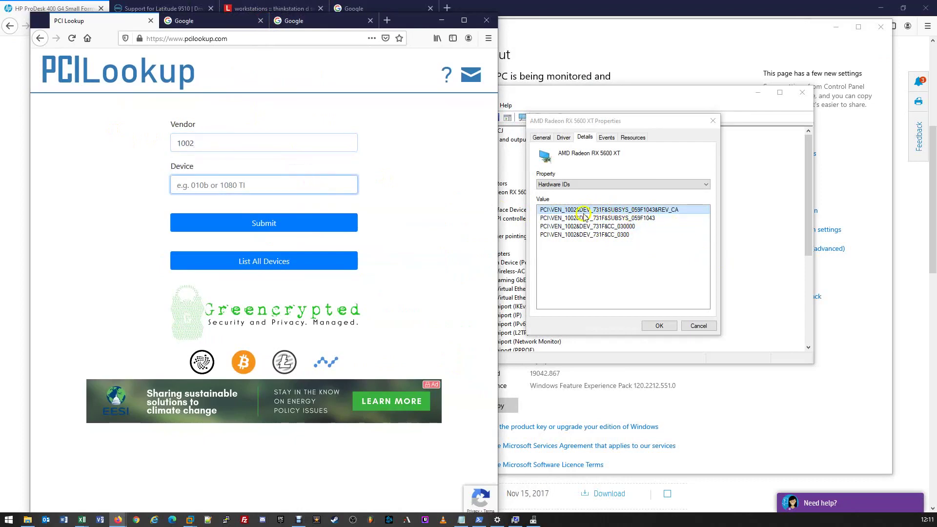
left_click(325, 187)
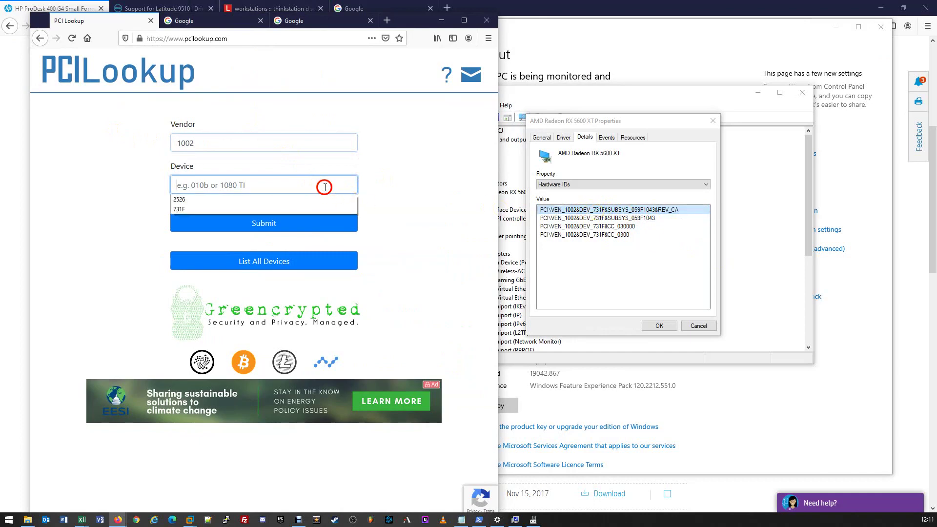
type("731")
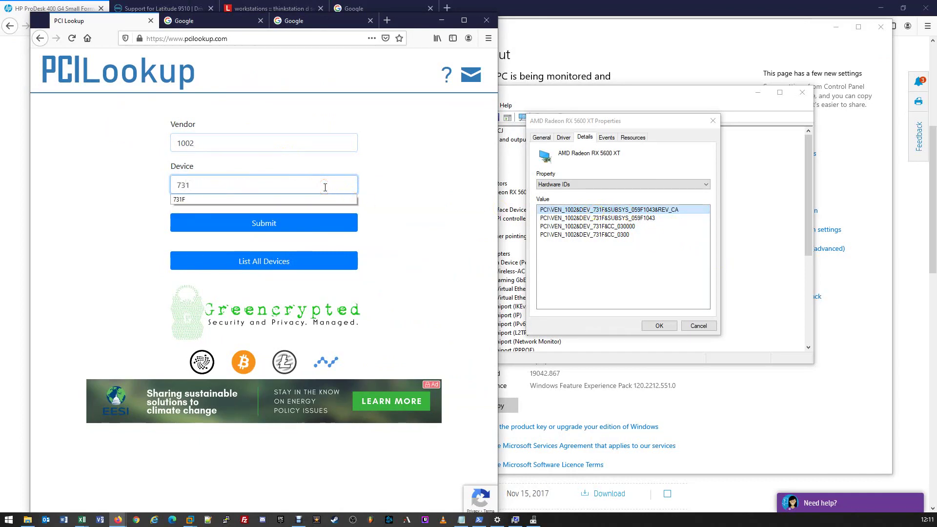
type("F")
left_click(422, 187)
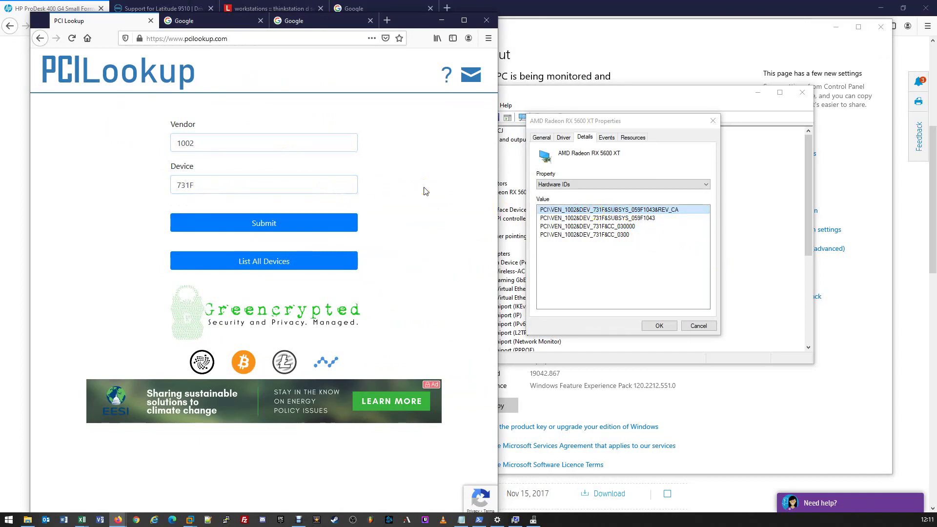
left_click(314, 218)
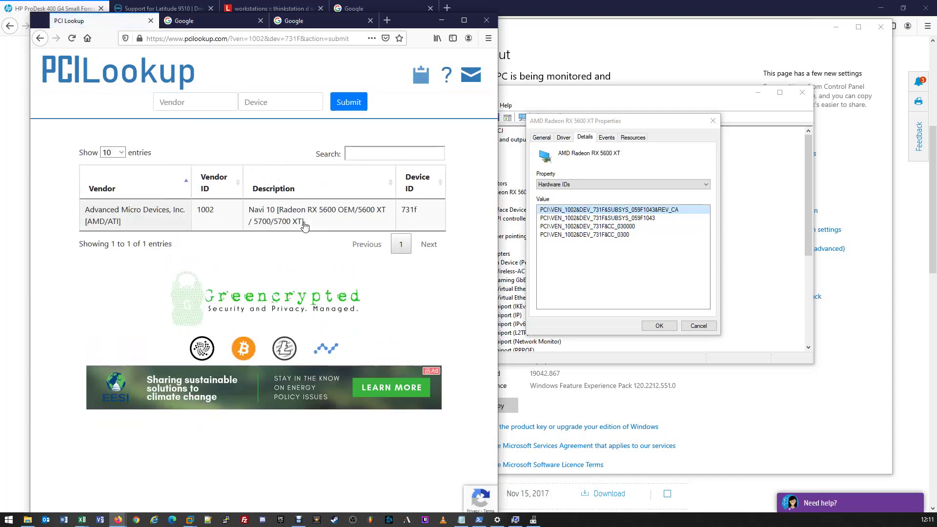
Highlight the result's [AMD/ATI] vendor and Navi 10 Radeon RX 5600/5700 model text.
left_click(93, 217)
left_click_drag(86, 220, 136, 228)
left_click(127, 222)
left_click_drag(277, 209, 335, 211)
left_click(335, 209)
Google 'amd radeon Driver Support' and open the AMD Drivers and Support result.
left_click(208, 22)
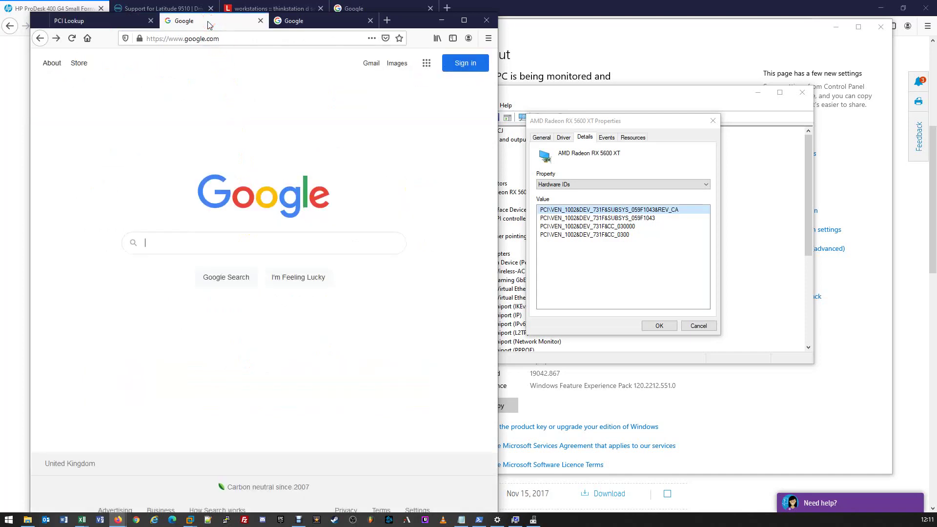
type("amd rade")
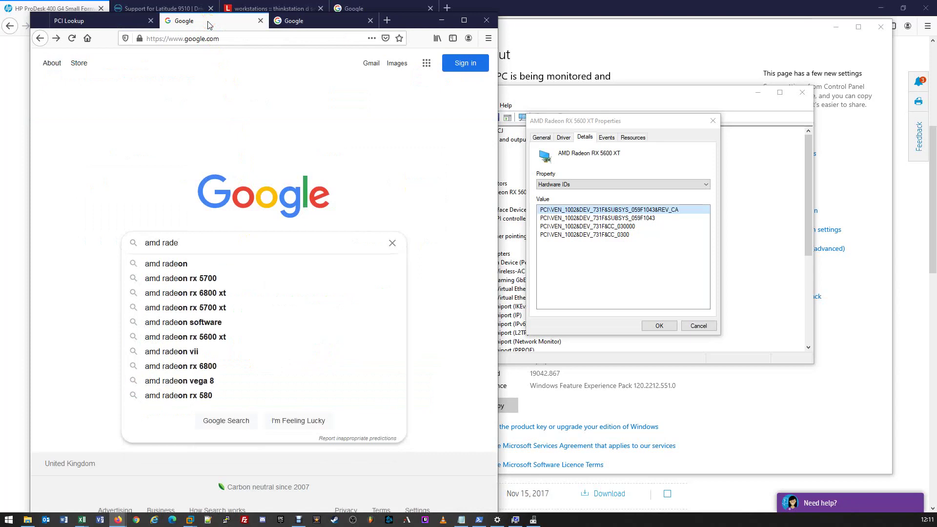
type("on ")
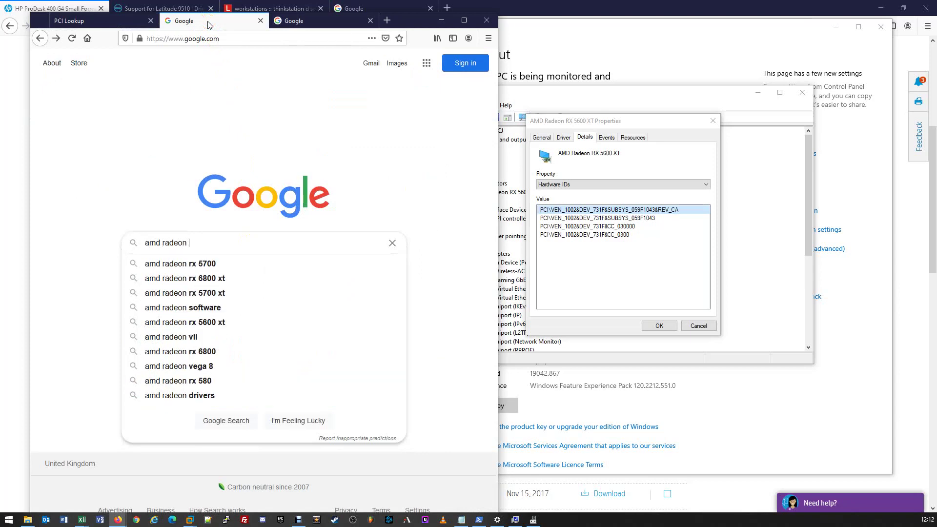
type("Driver Support")
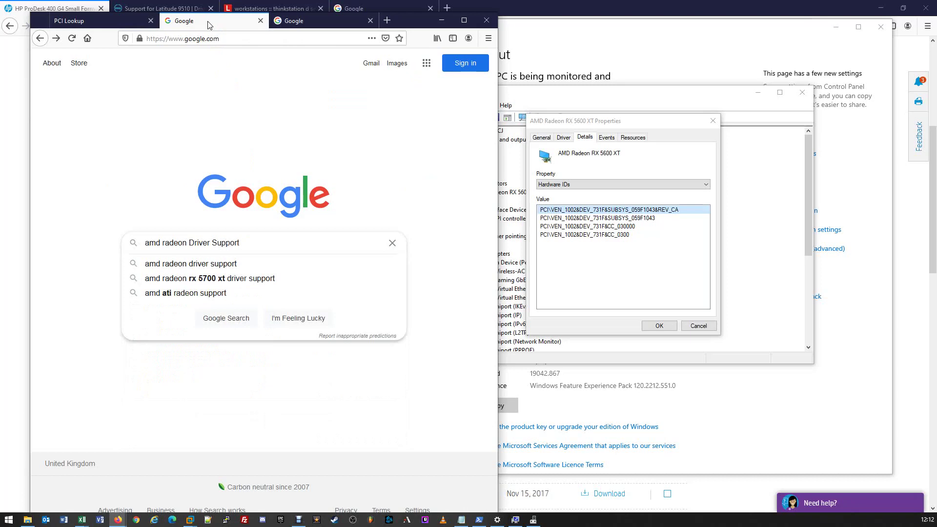
key("Return")
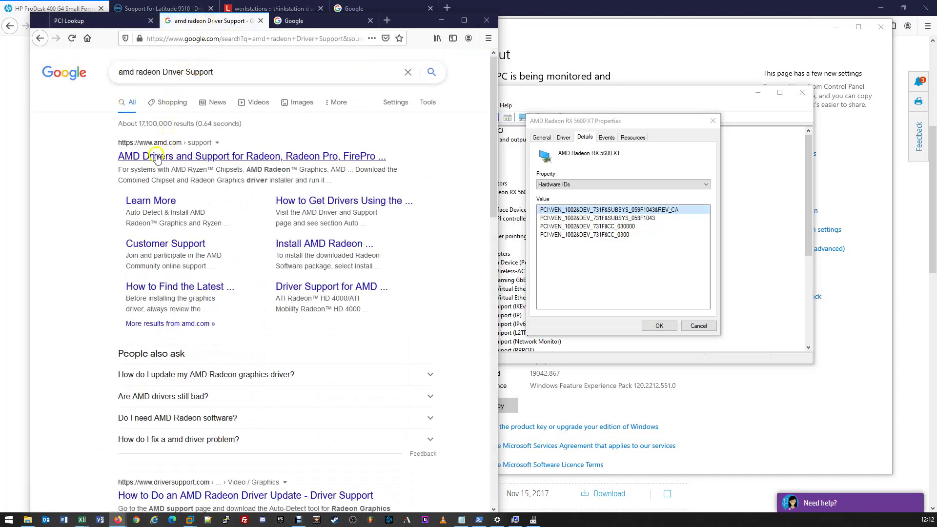
left_click(183, 157)
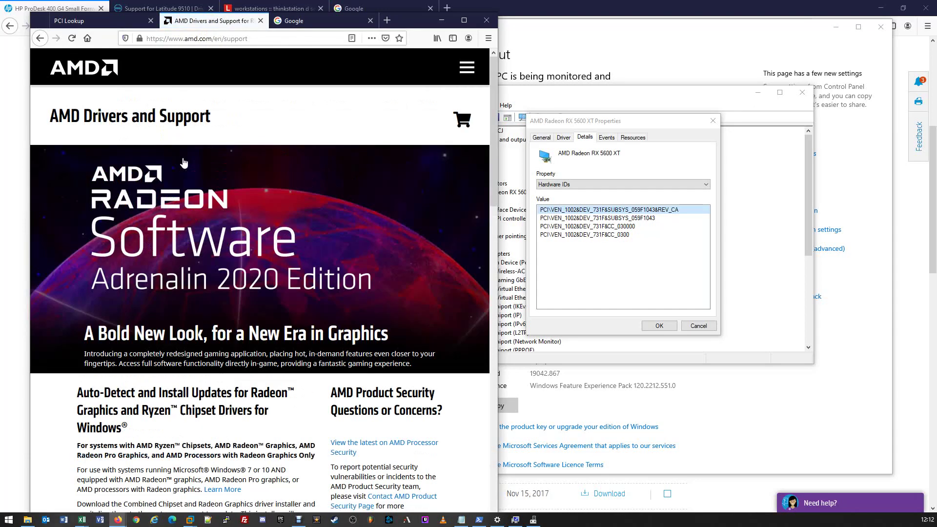
Maximize Firefox and bring AMD's 'Search for your product' finder into view.
left_click(463, 20)
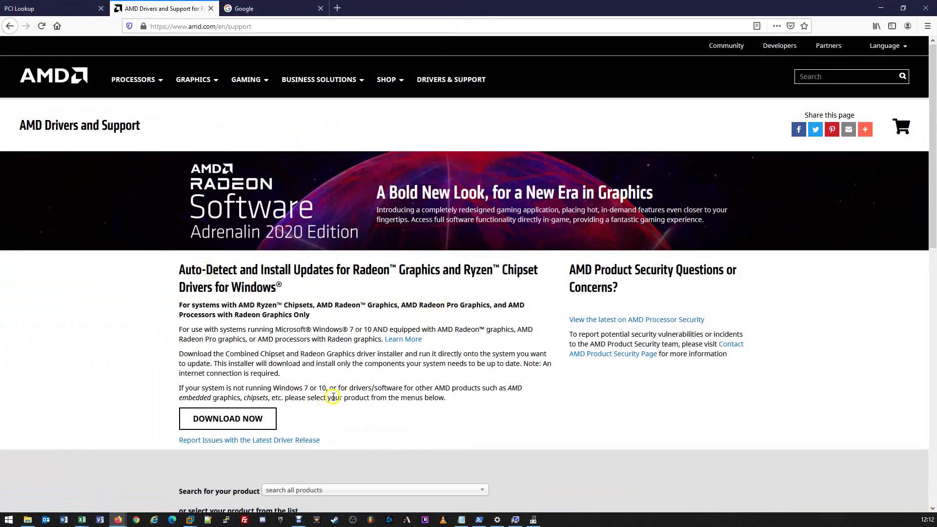
scroll(285, 348, "down", 5)
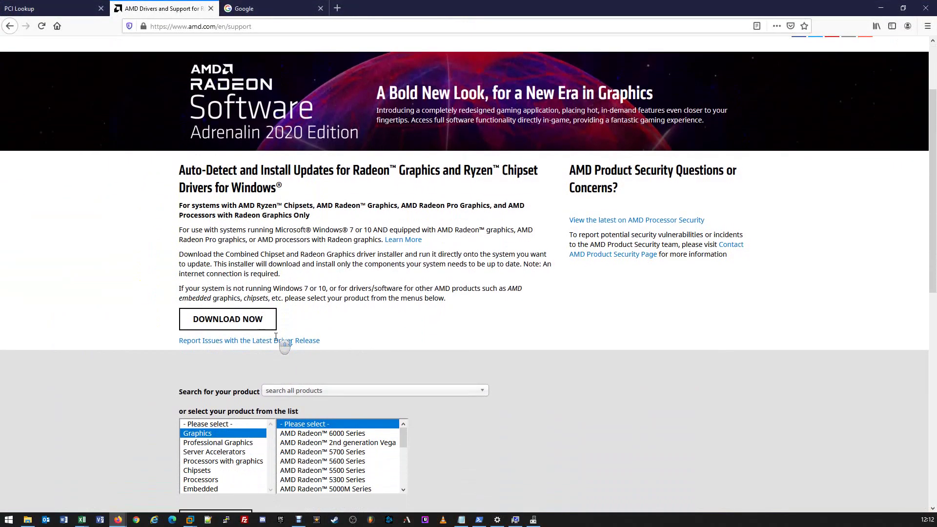
scroll(276, 336, "down", 2)
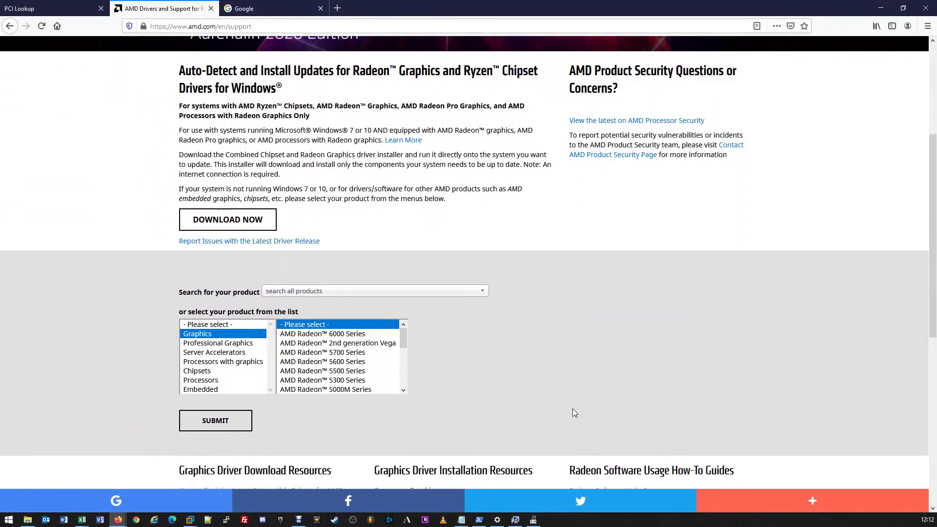
left_click(571, 406)
Choose AMD Radeon RX 5600 XT from the product search dropdown.
left_click(296, 295)
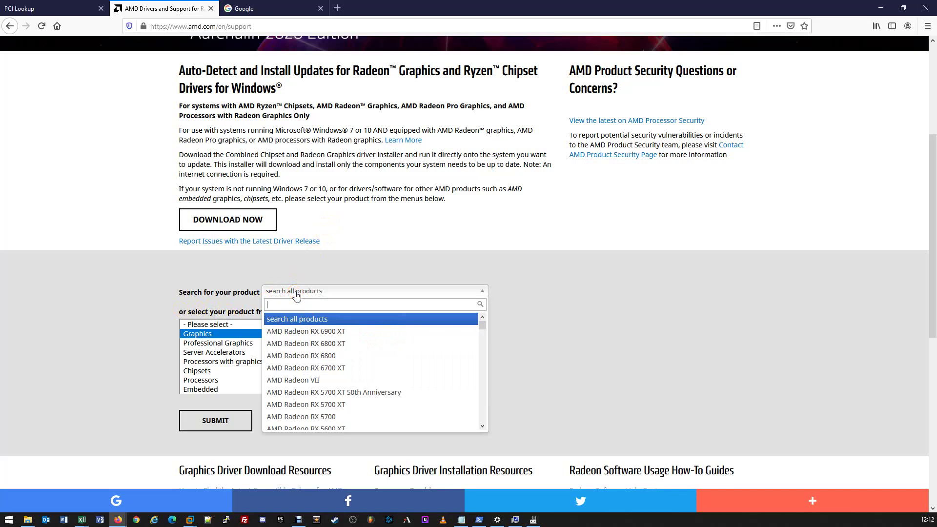
scroll(296, 296, "down", 1)
scroll(295, 298, "down", 2)
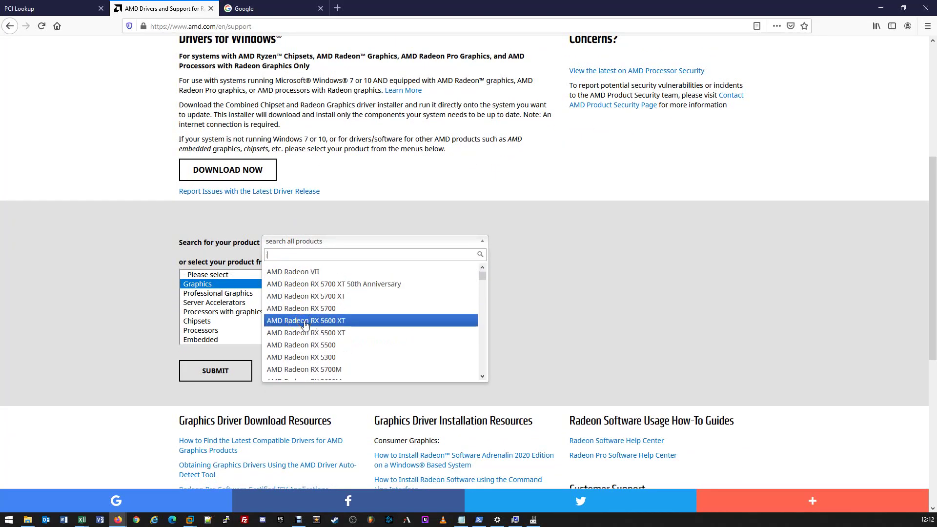
left_click(303, 321)
left_click(521, 275)
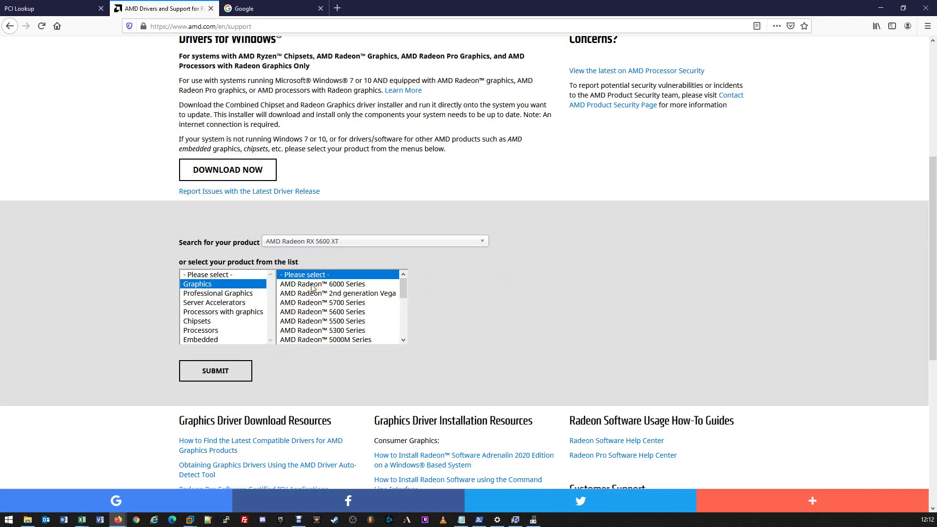
scroll(317, 293, "down", 5)
Pick Graphics > 5600 Series > RX 5600 Series > RX 5600 XT and submit.
left_click(203, 288)
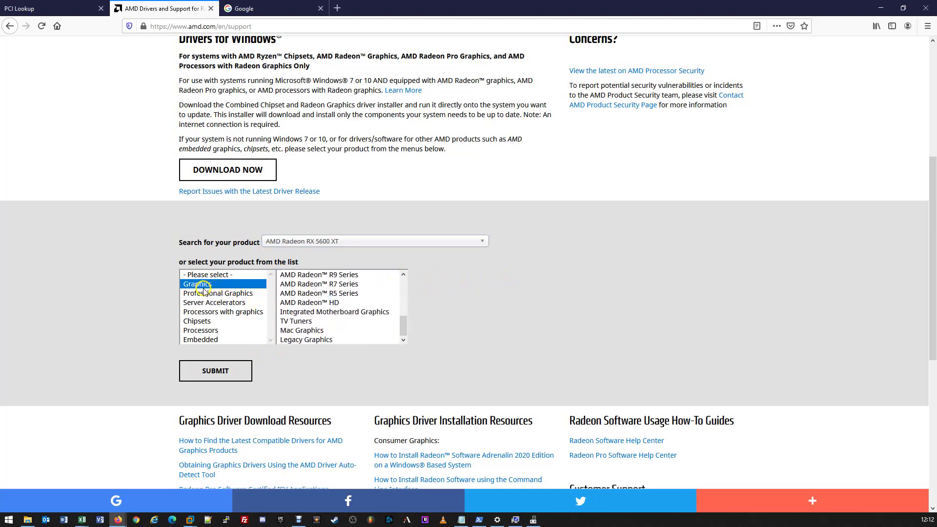
scroll(203, 288, "down", 1)
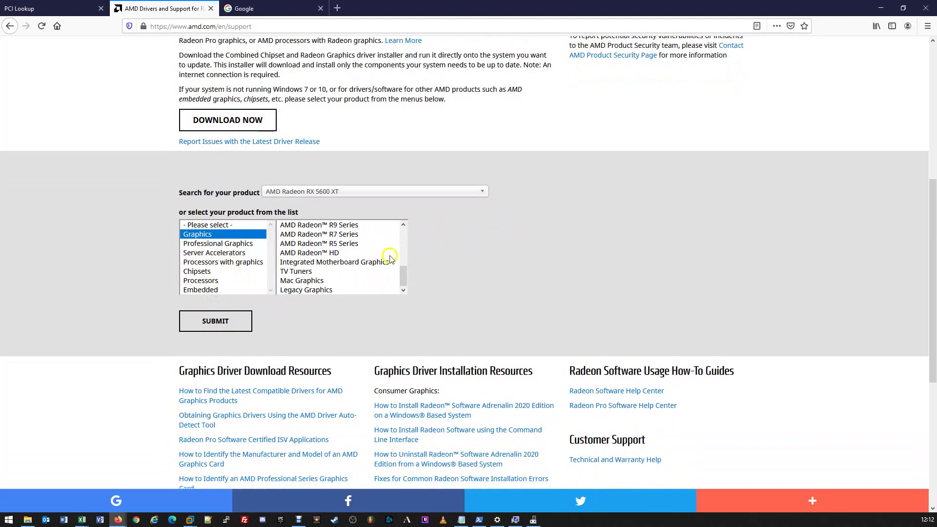
scroll(378, 263, "up", 2)
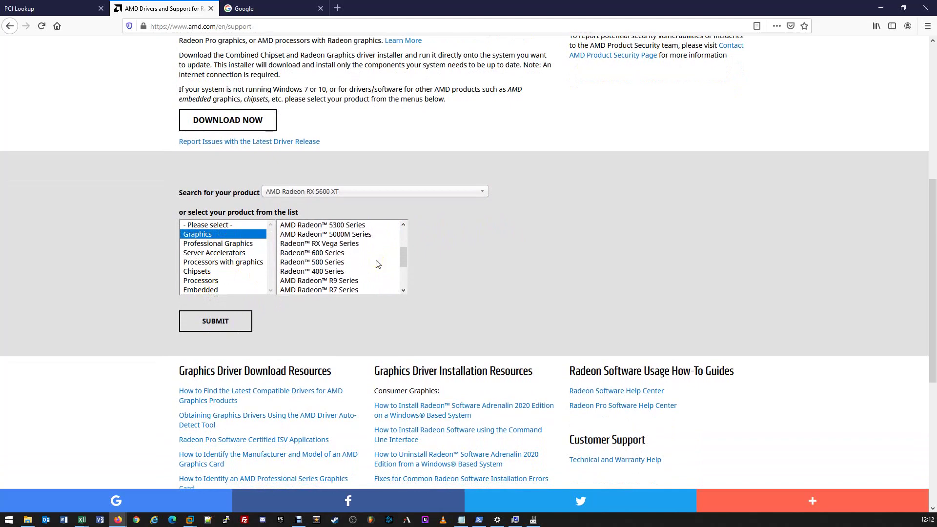
left_click(404, 253)
left_click_drag(405, 253, 404, 245)
left_click(341, 232)
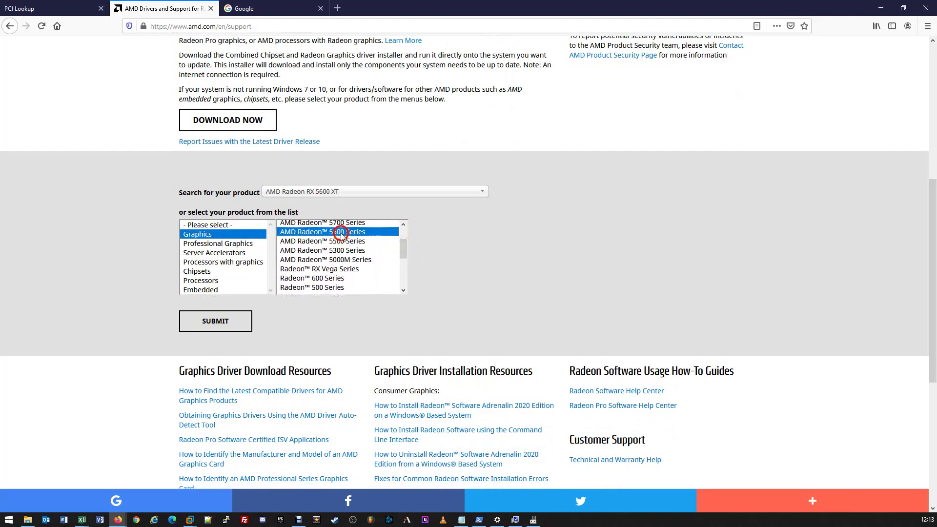
left_click(443, 235)
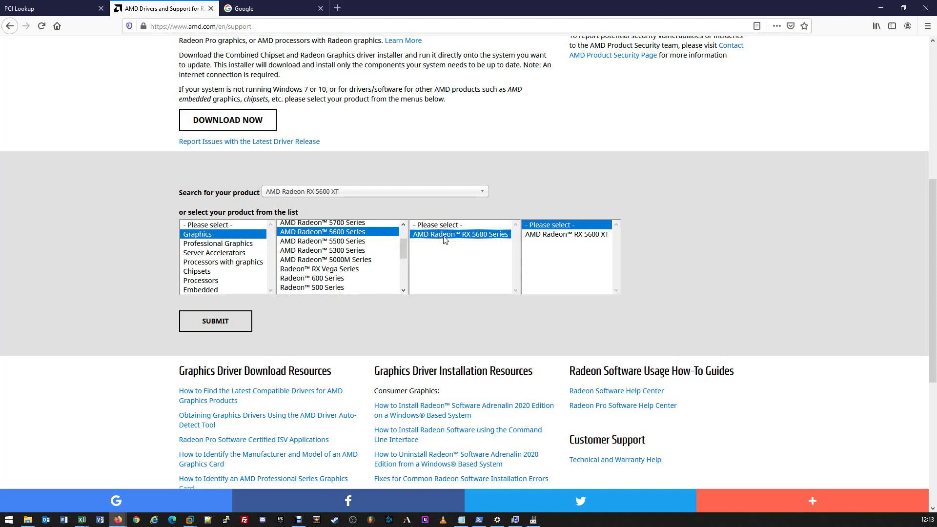
left_click(541, 236)
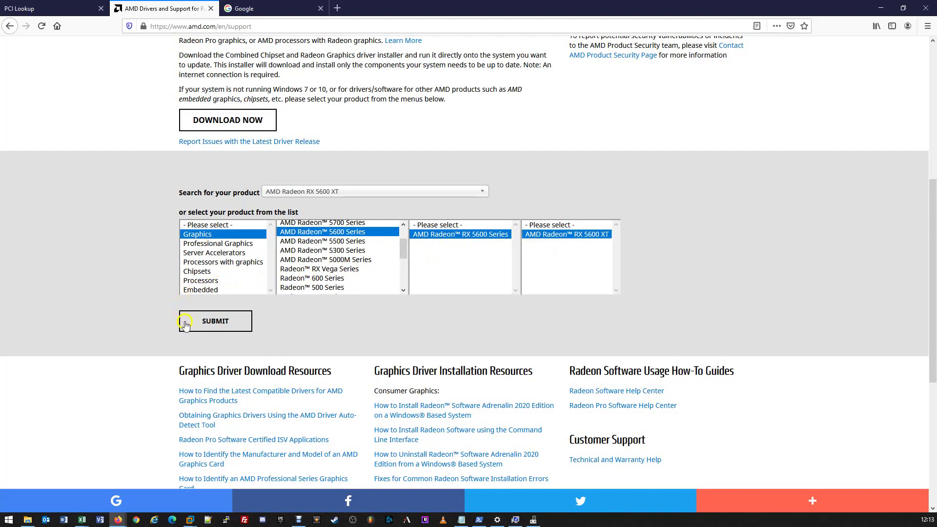
left_click(226, 331)
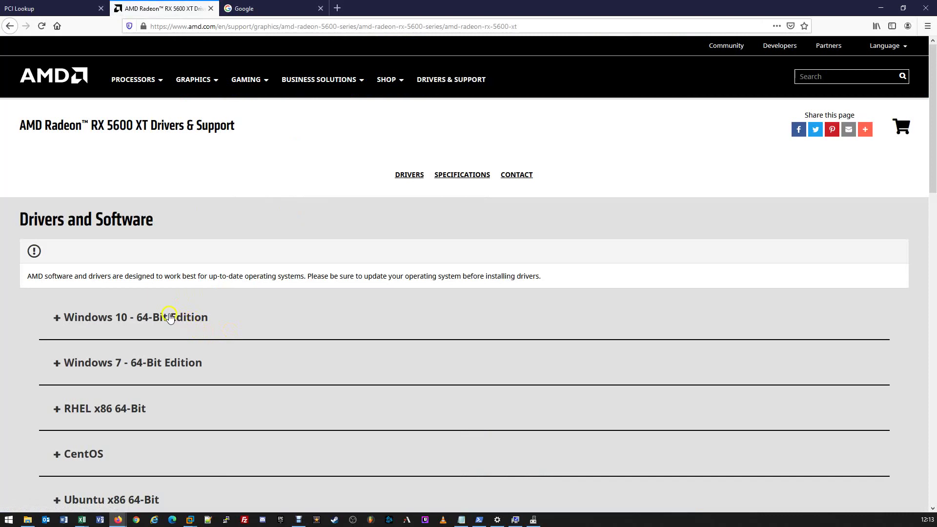
Expand the Windows 10 - 64-Bit Edition driver section.
scroll(170, 318, "down", 2)
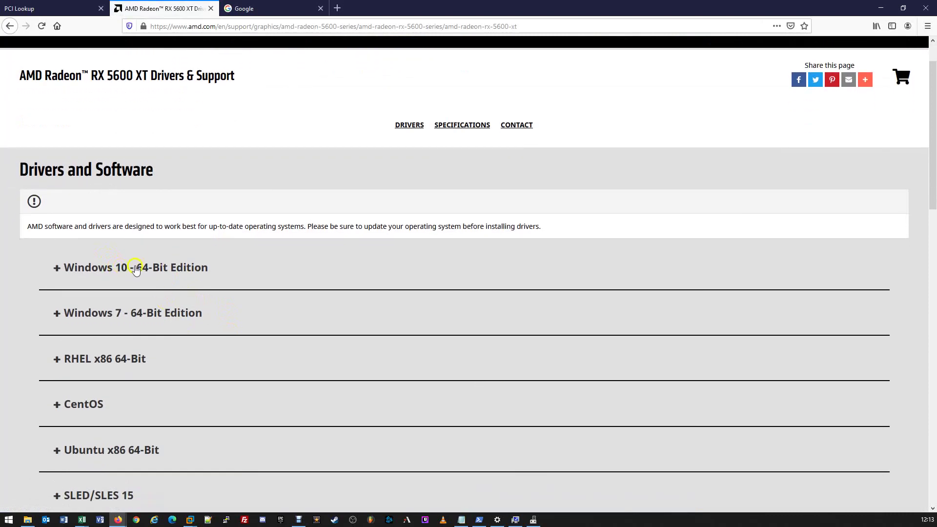
scroll(178, 272, "down", 2)
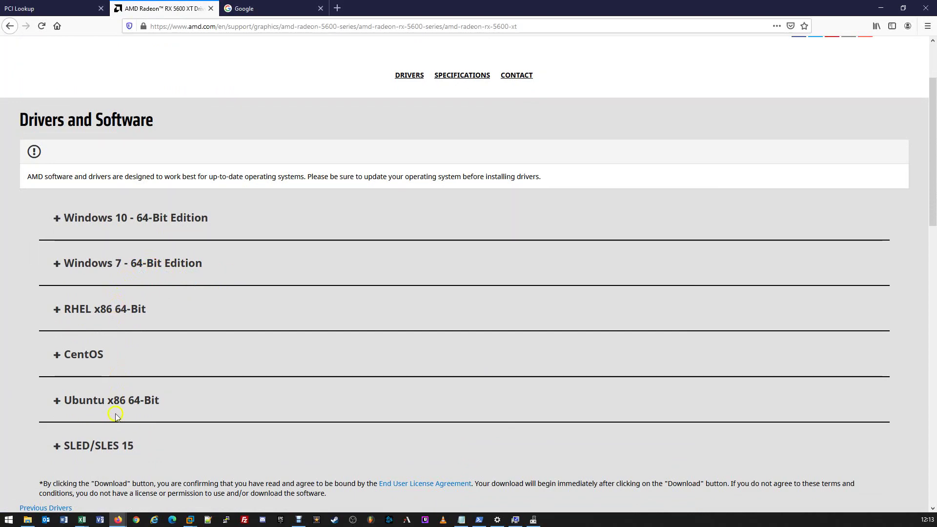
left_click(93, 222)
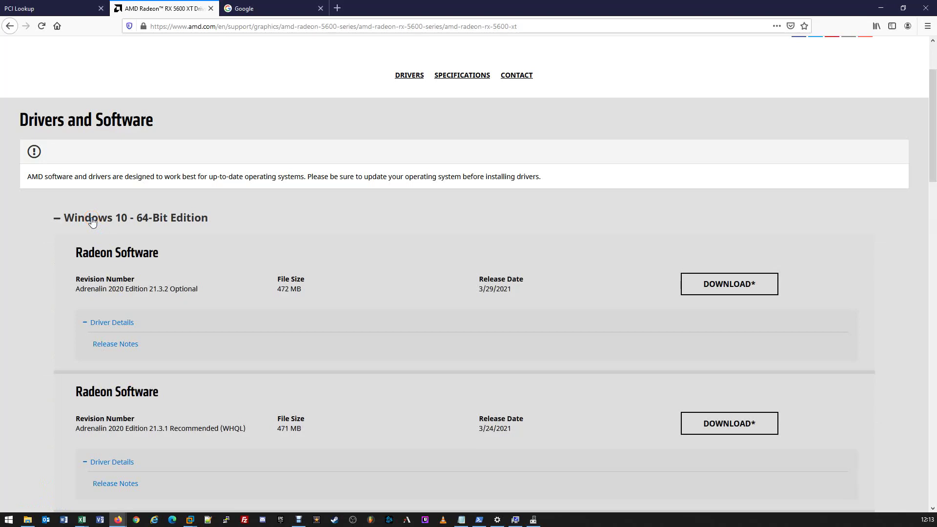
scroll(446, 315, "down", 3)
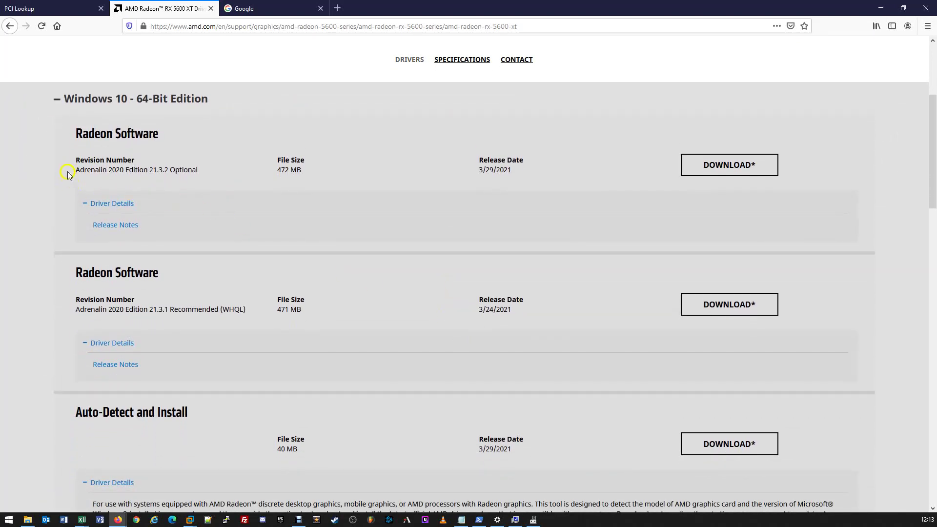
Highlight the 21.3.2 Optional and 21.3.1 Recommended (WHQL) revision names to compare them.
left_click_drag(72, 171, 236, 175)
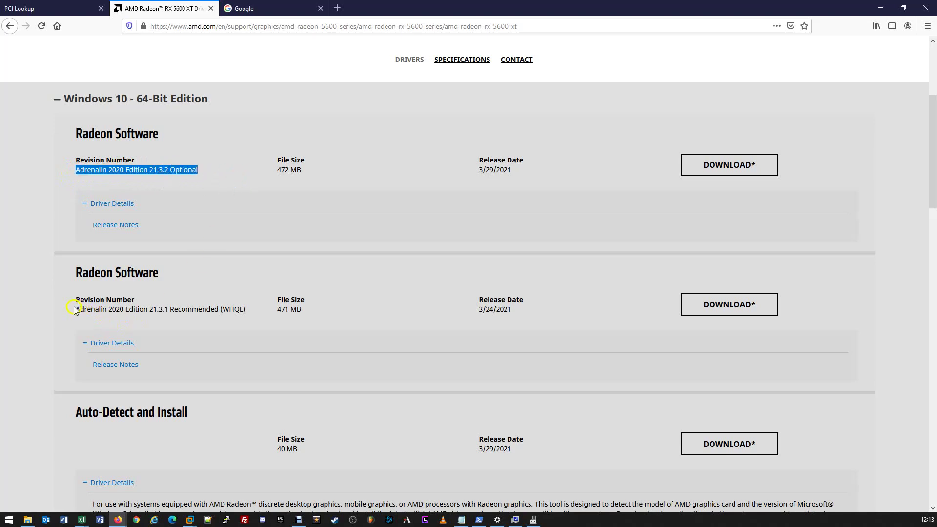
left_click_drag(76, 313, 262, 306)
scroll(228, 358, "down", 2)
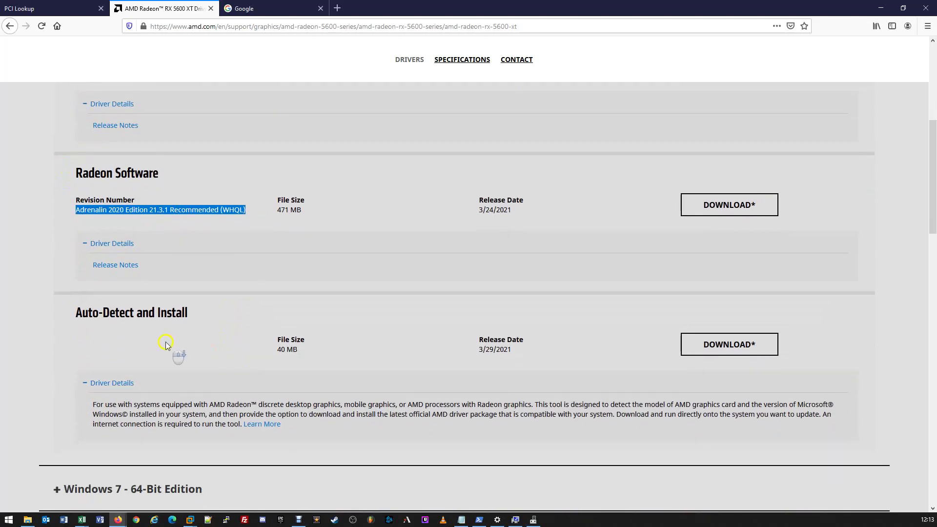
scroll(222, 331, "up", 2)
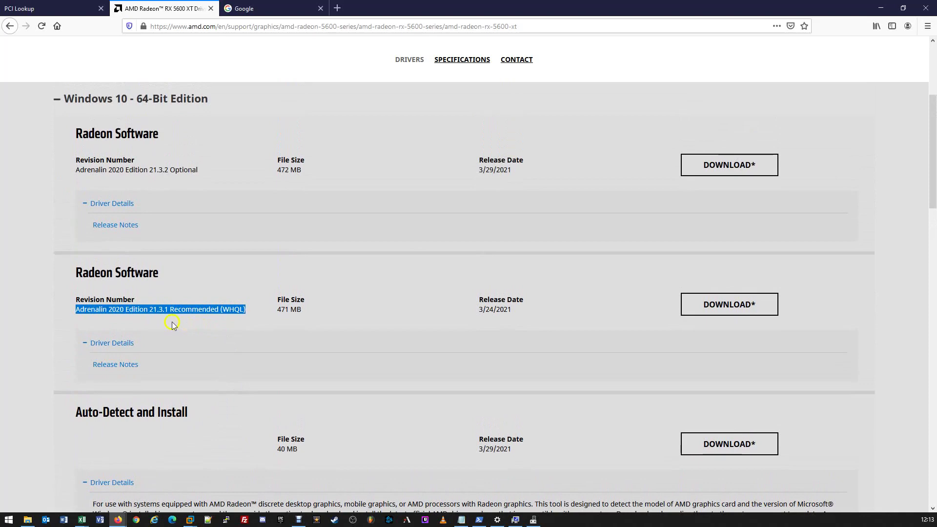
Save the 21.3.1 Recommended (WHQL) installer to disk and close the sign-up popup.
left_click(255, 304)
left_click(731, 307)
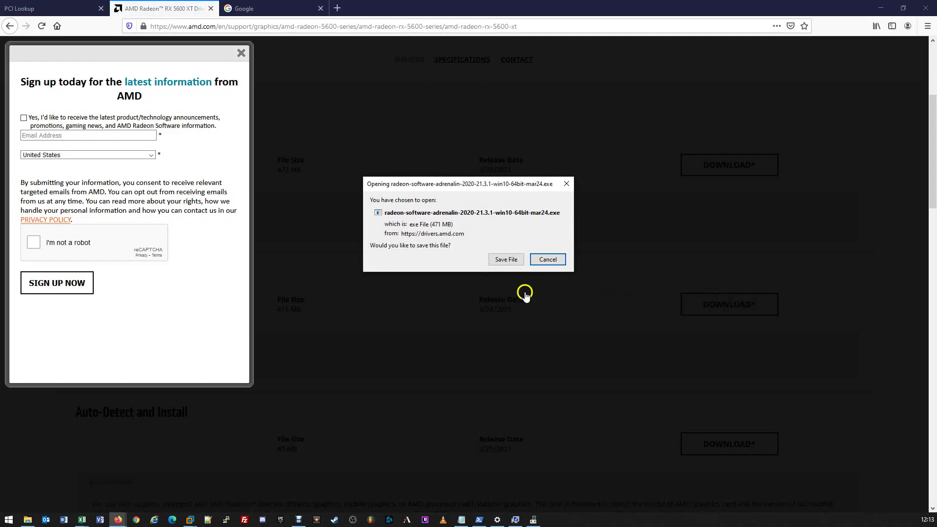
left_click(493, 263)
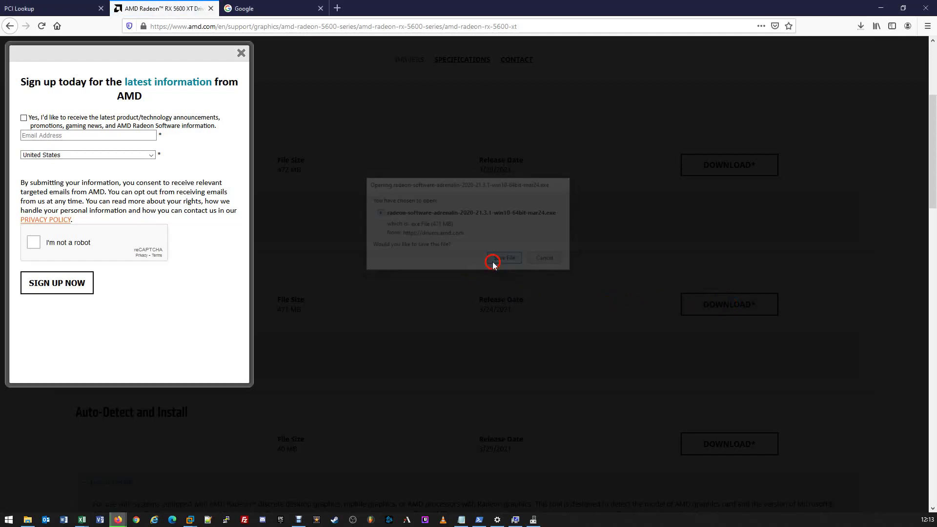
left_click(241, 54)
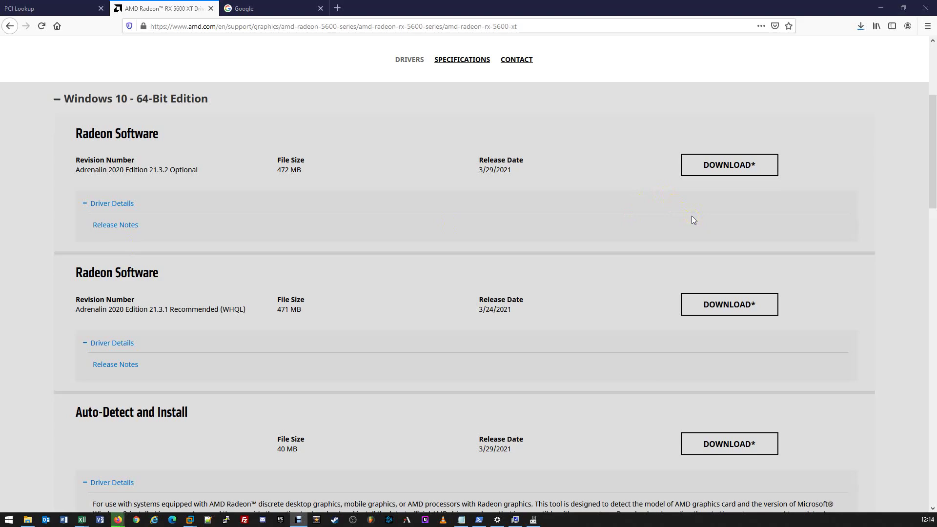
Check the radeon-software download's progress in the Downloads panel, then minimize Firefox.
left_click(859, 27)
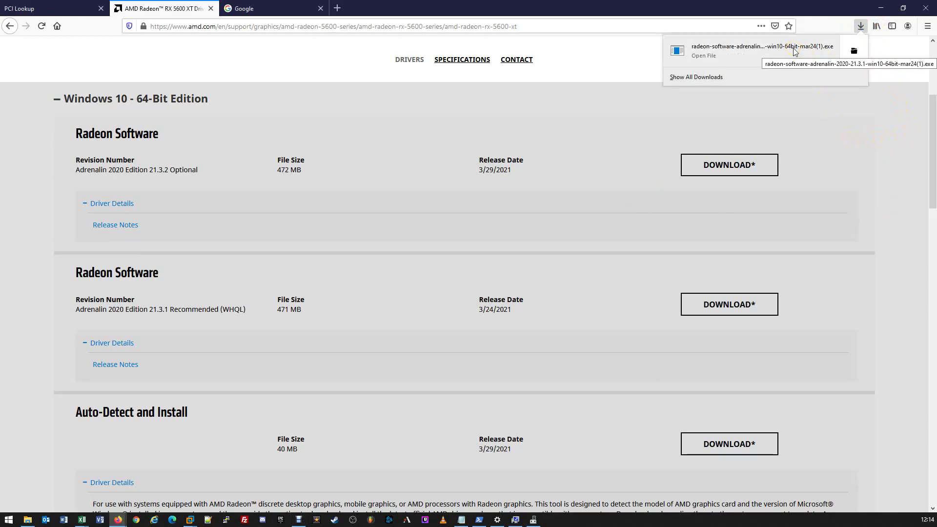
left_click(904, 146)
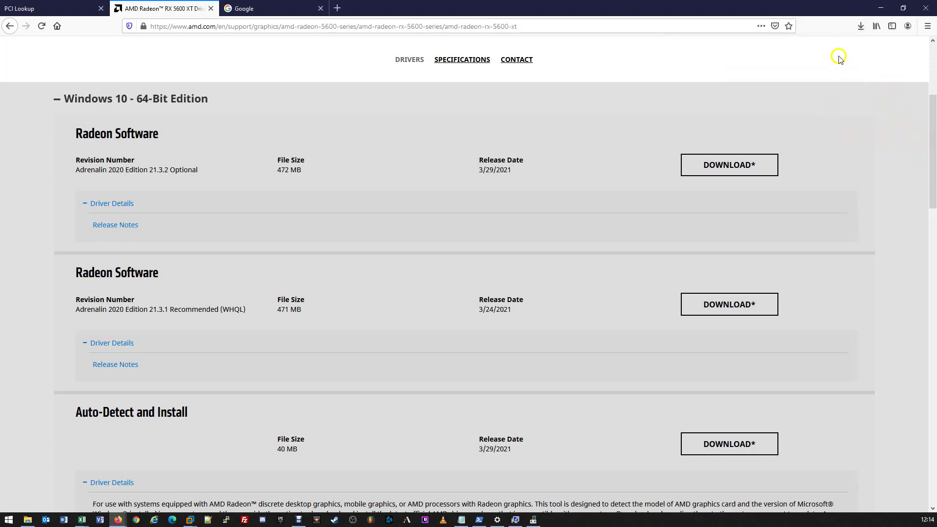
left_click(878, 9)
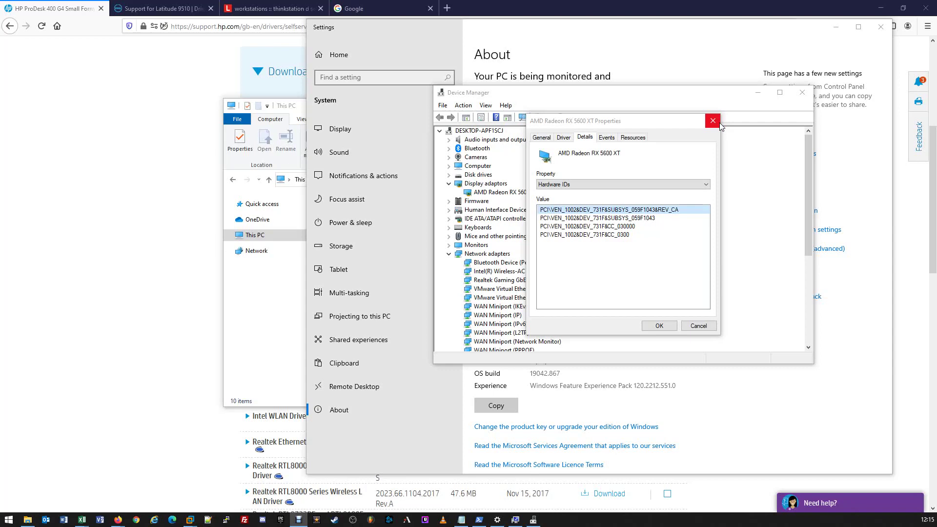
Close the AMD Radeon RX 5600 XT Properties dialog with its X button.
left_click(718, 122)
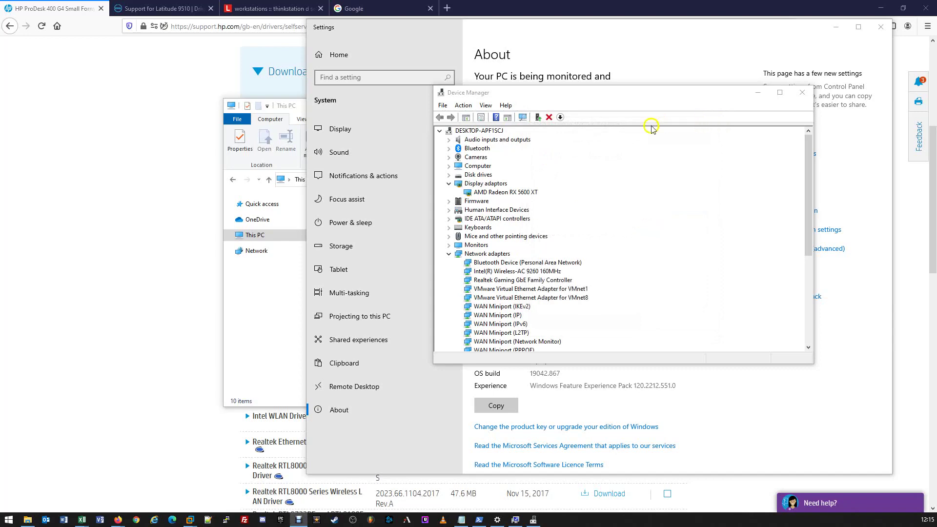